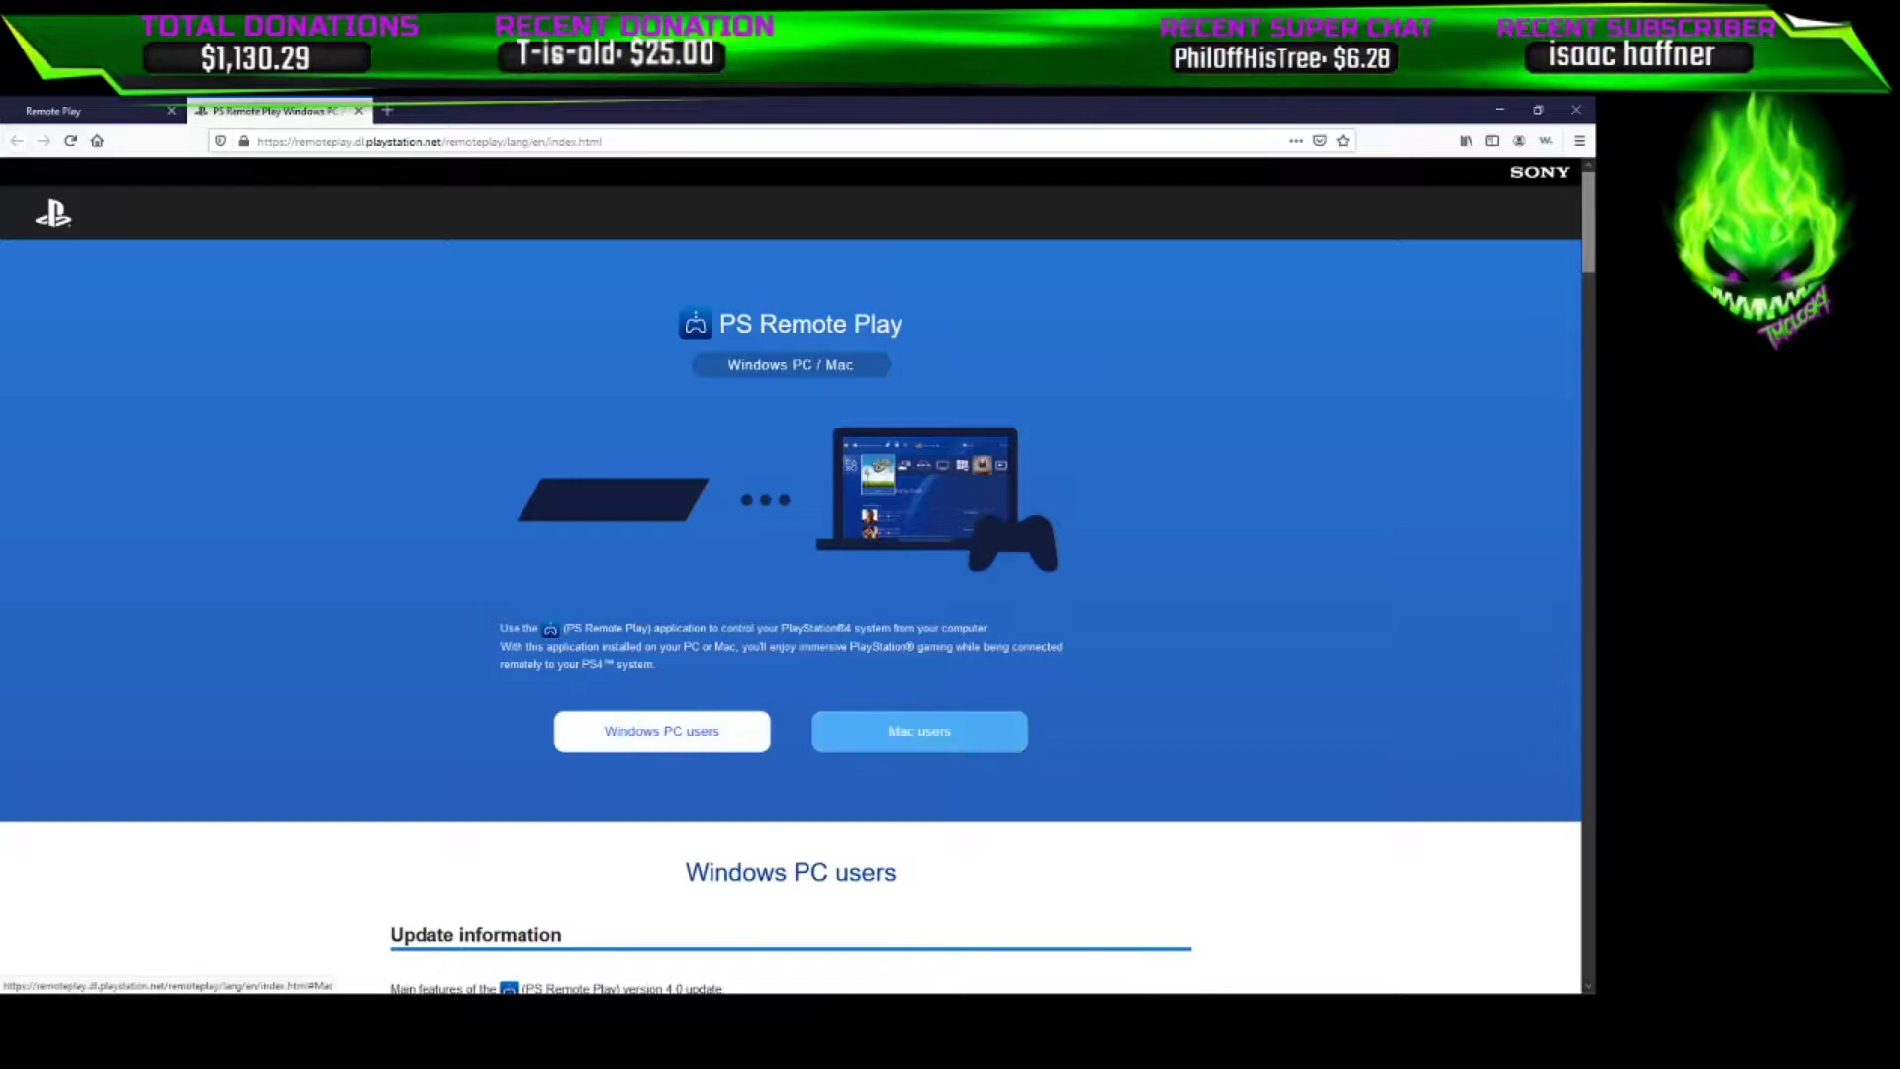
Accept the license agreement and save the Windows PC RemotePlayInstaller.exe download
left_click(662, 731)
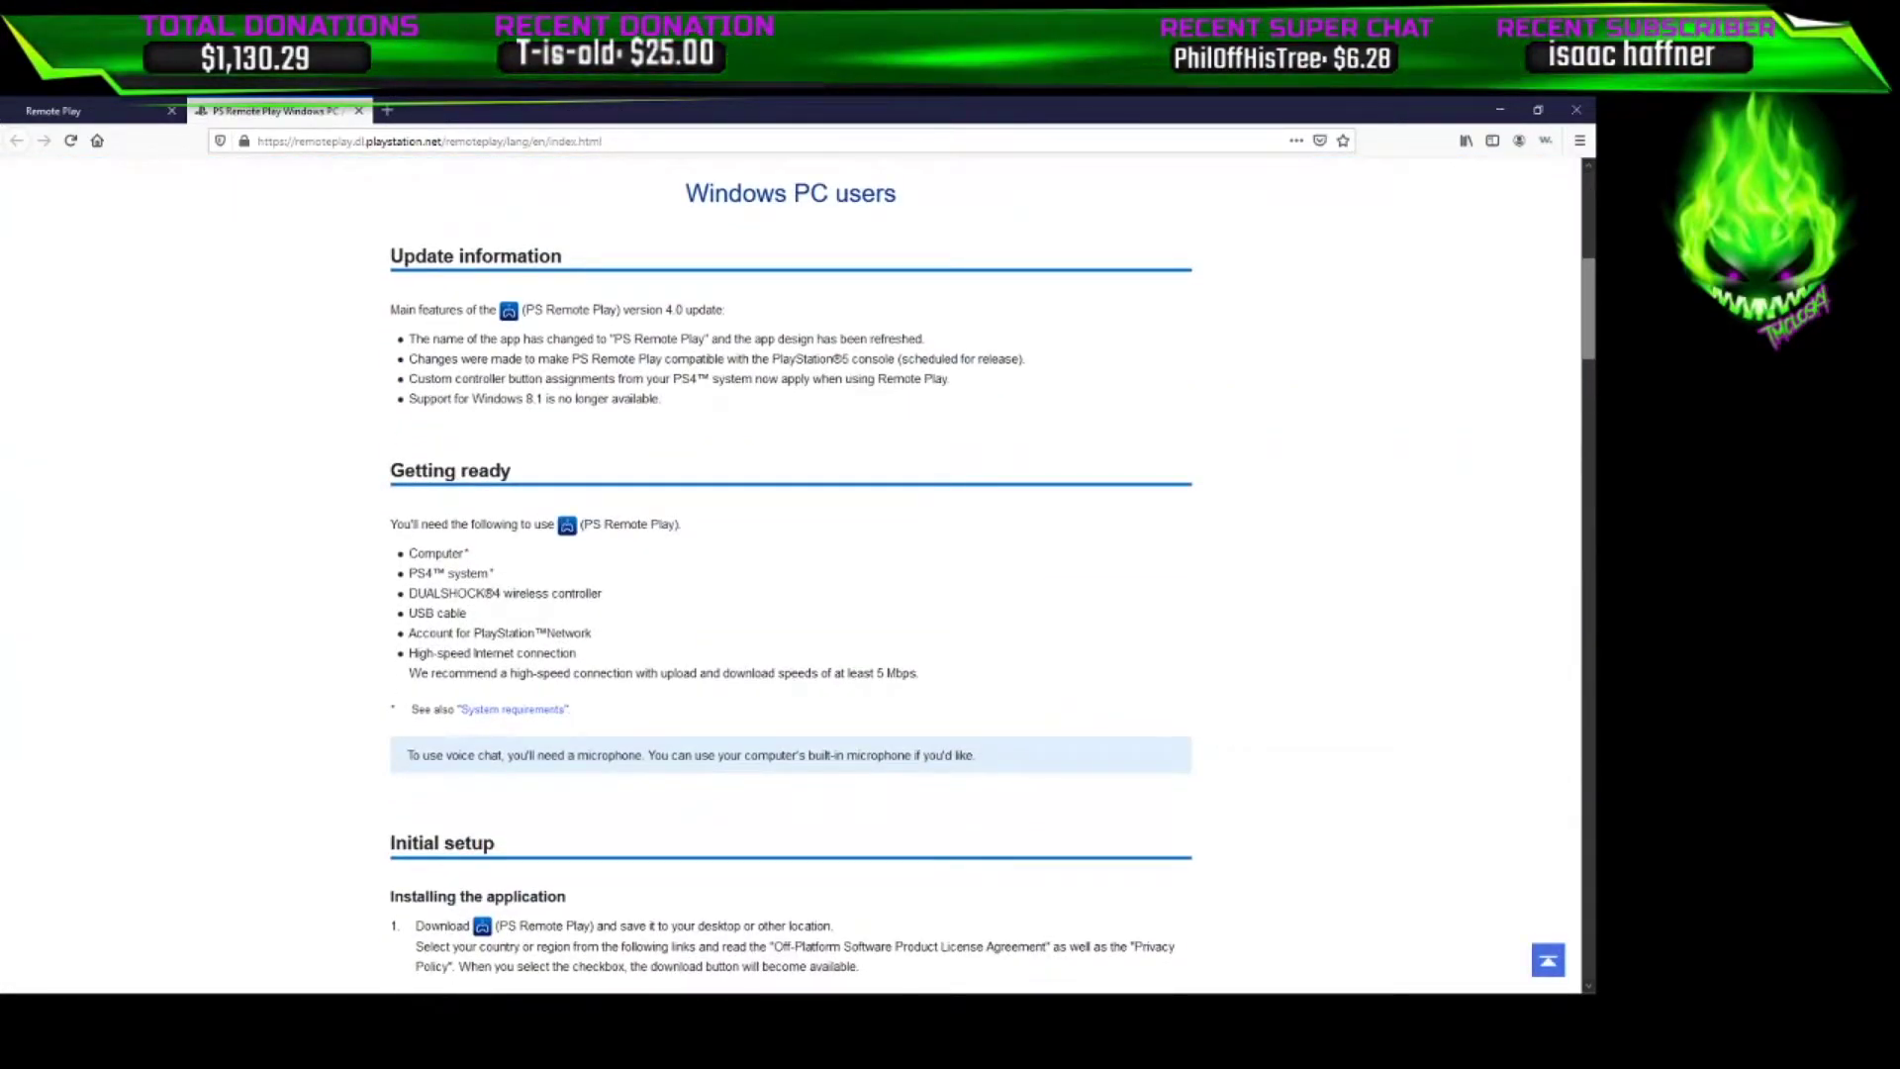
scroll(790, 574, "down", 4)
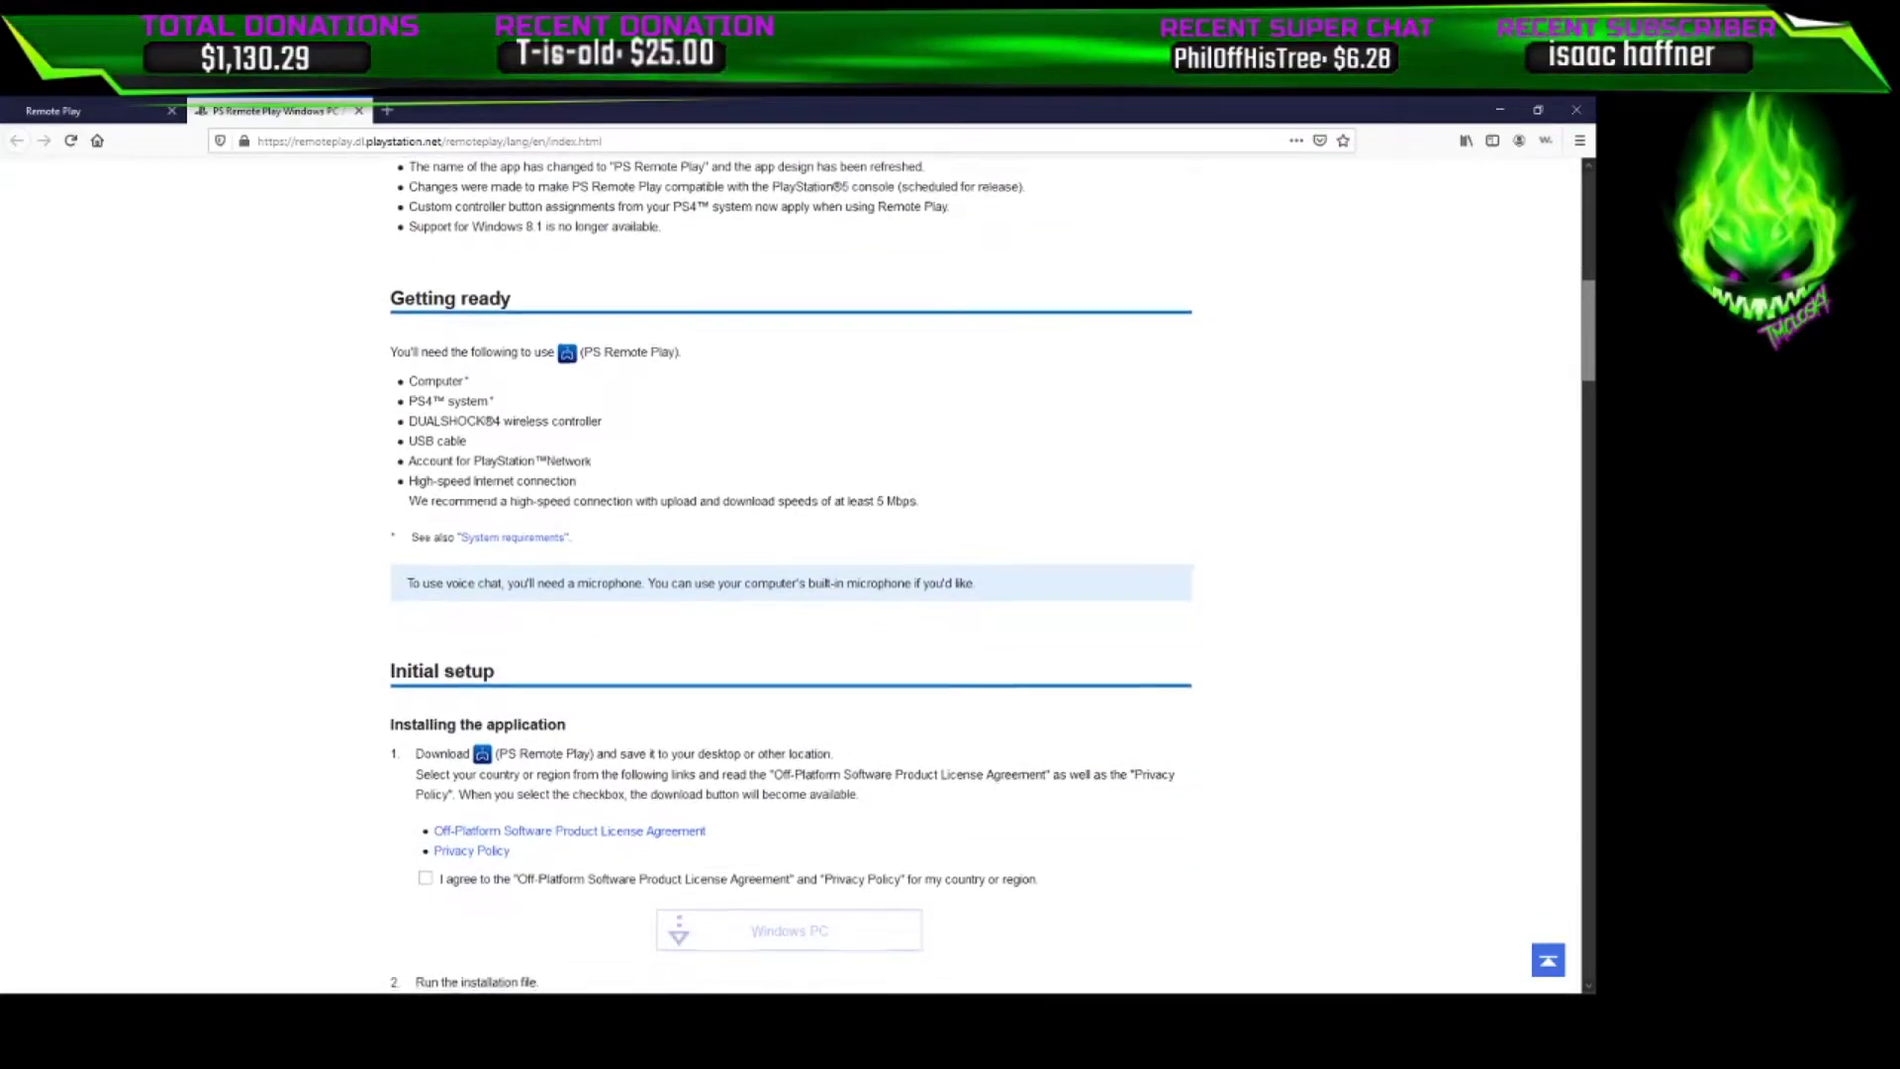
left_click(424, 625)
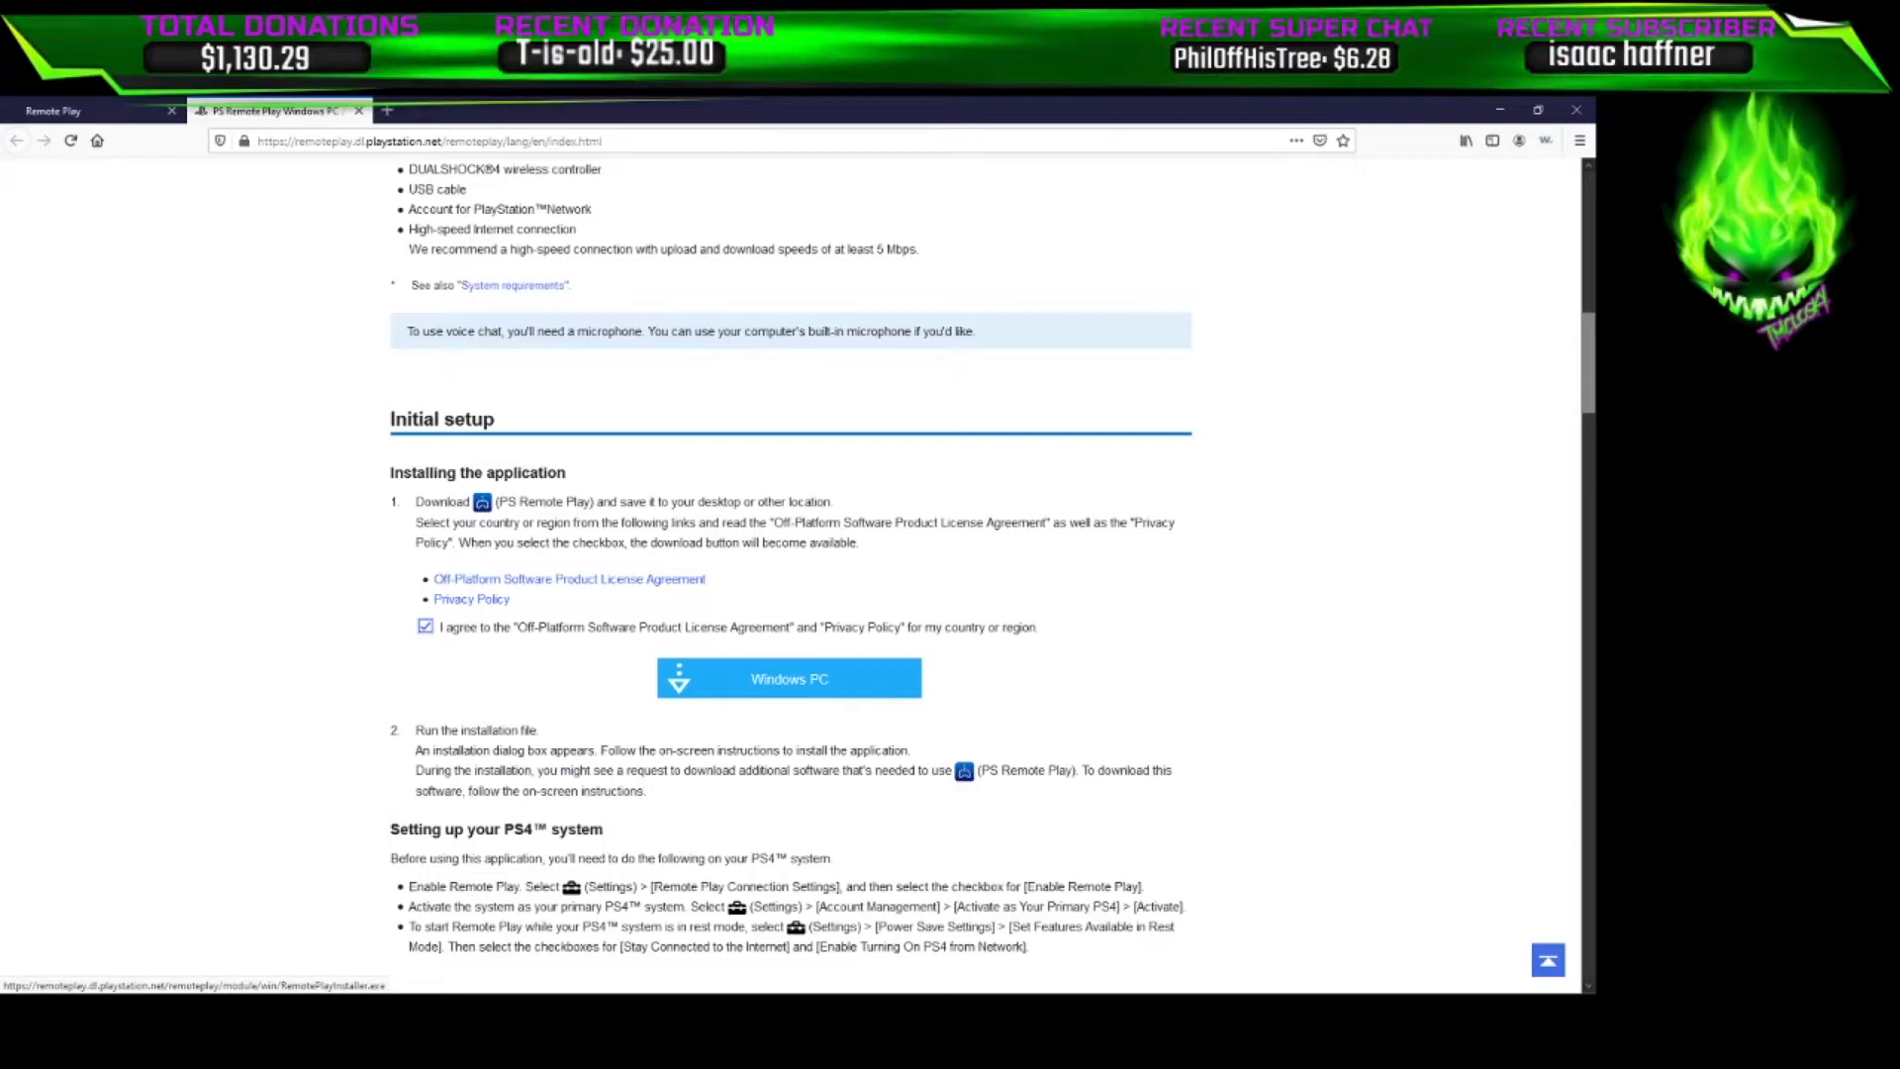
left_click(789, 677)
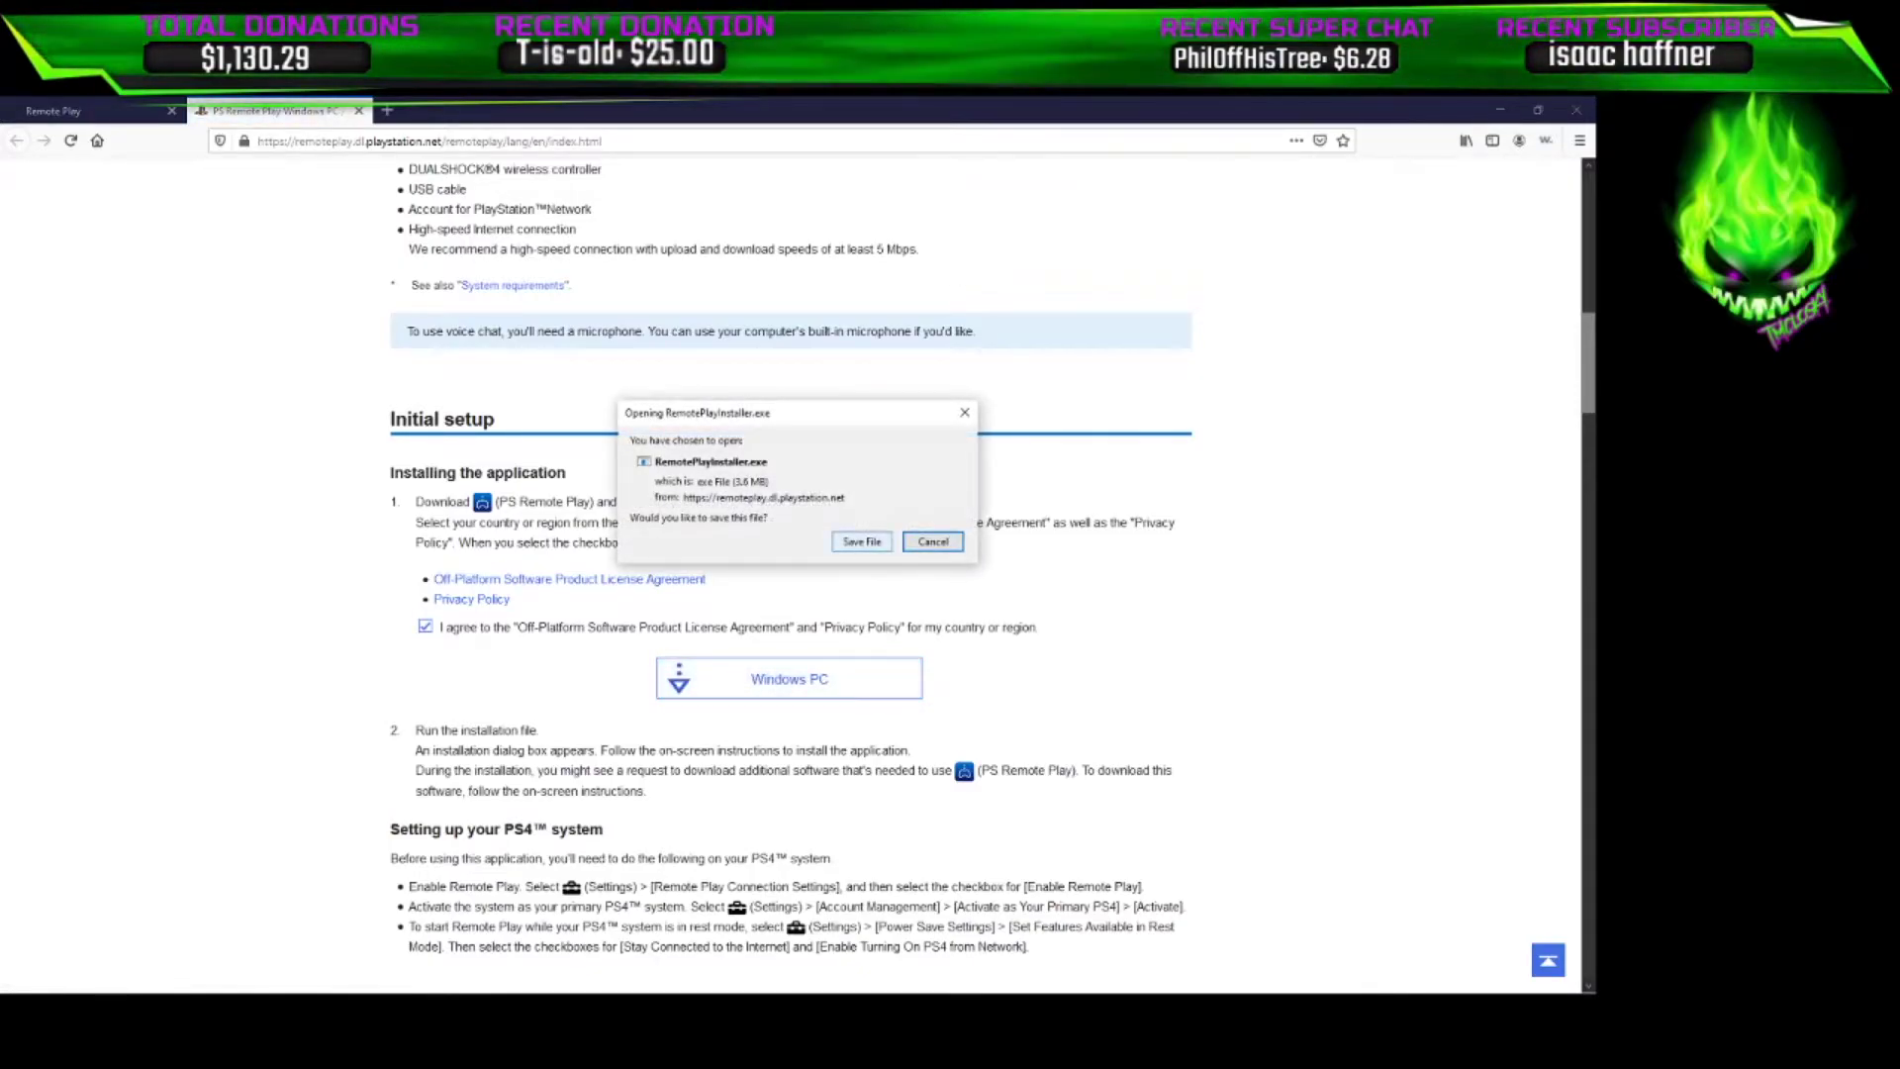
left_click(862, 541)
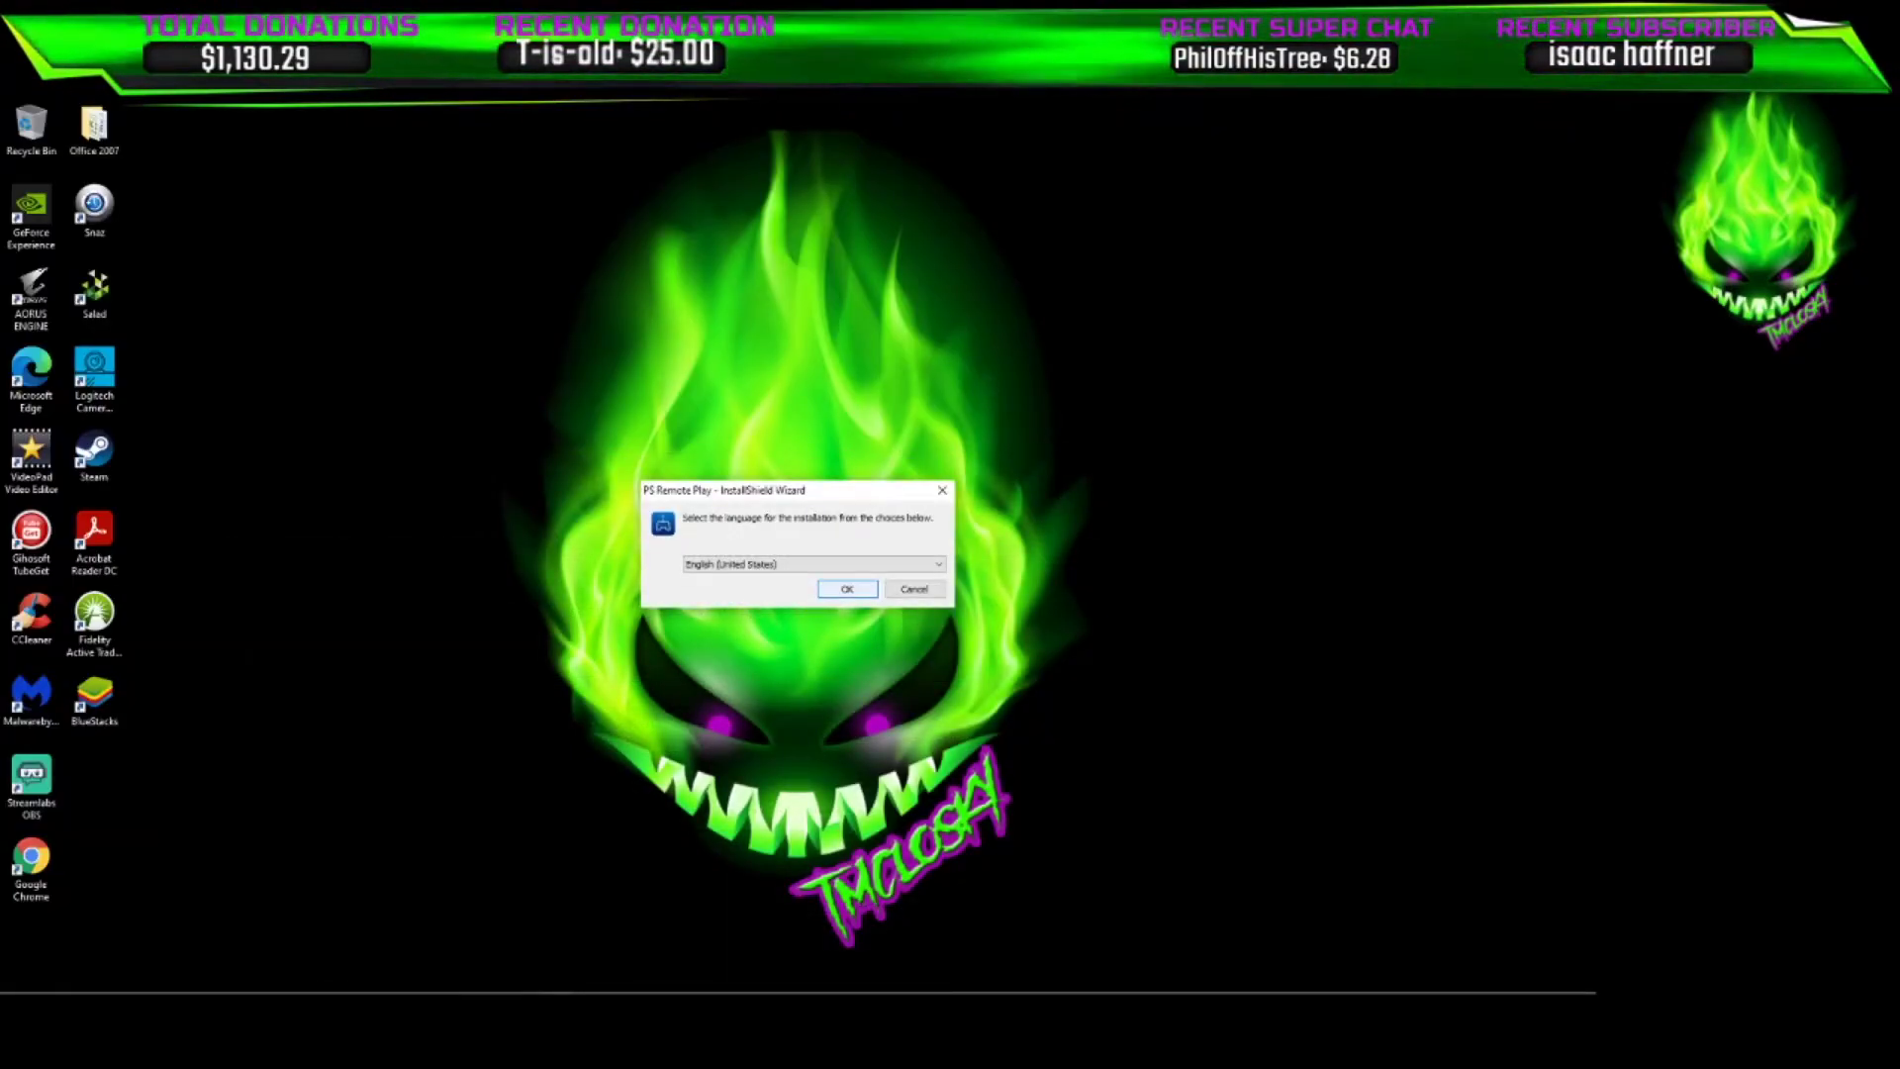
Install PS Remote Play in English (United States) to the default destination folder
key("Return")
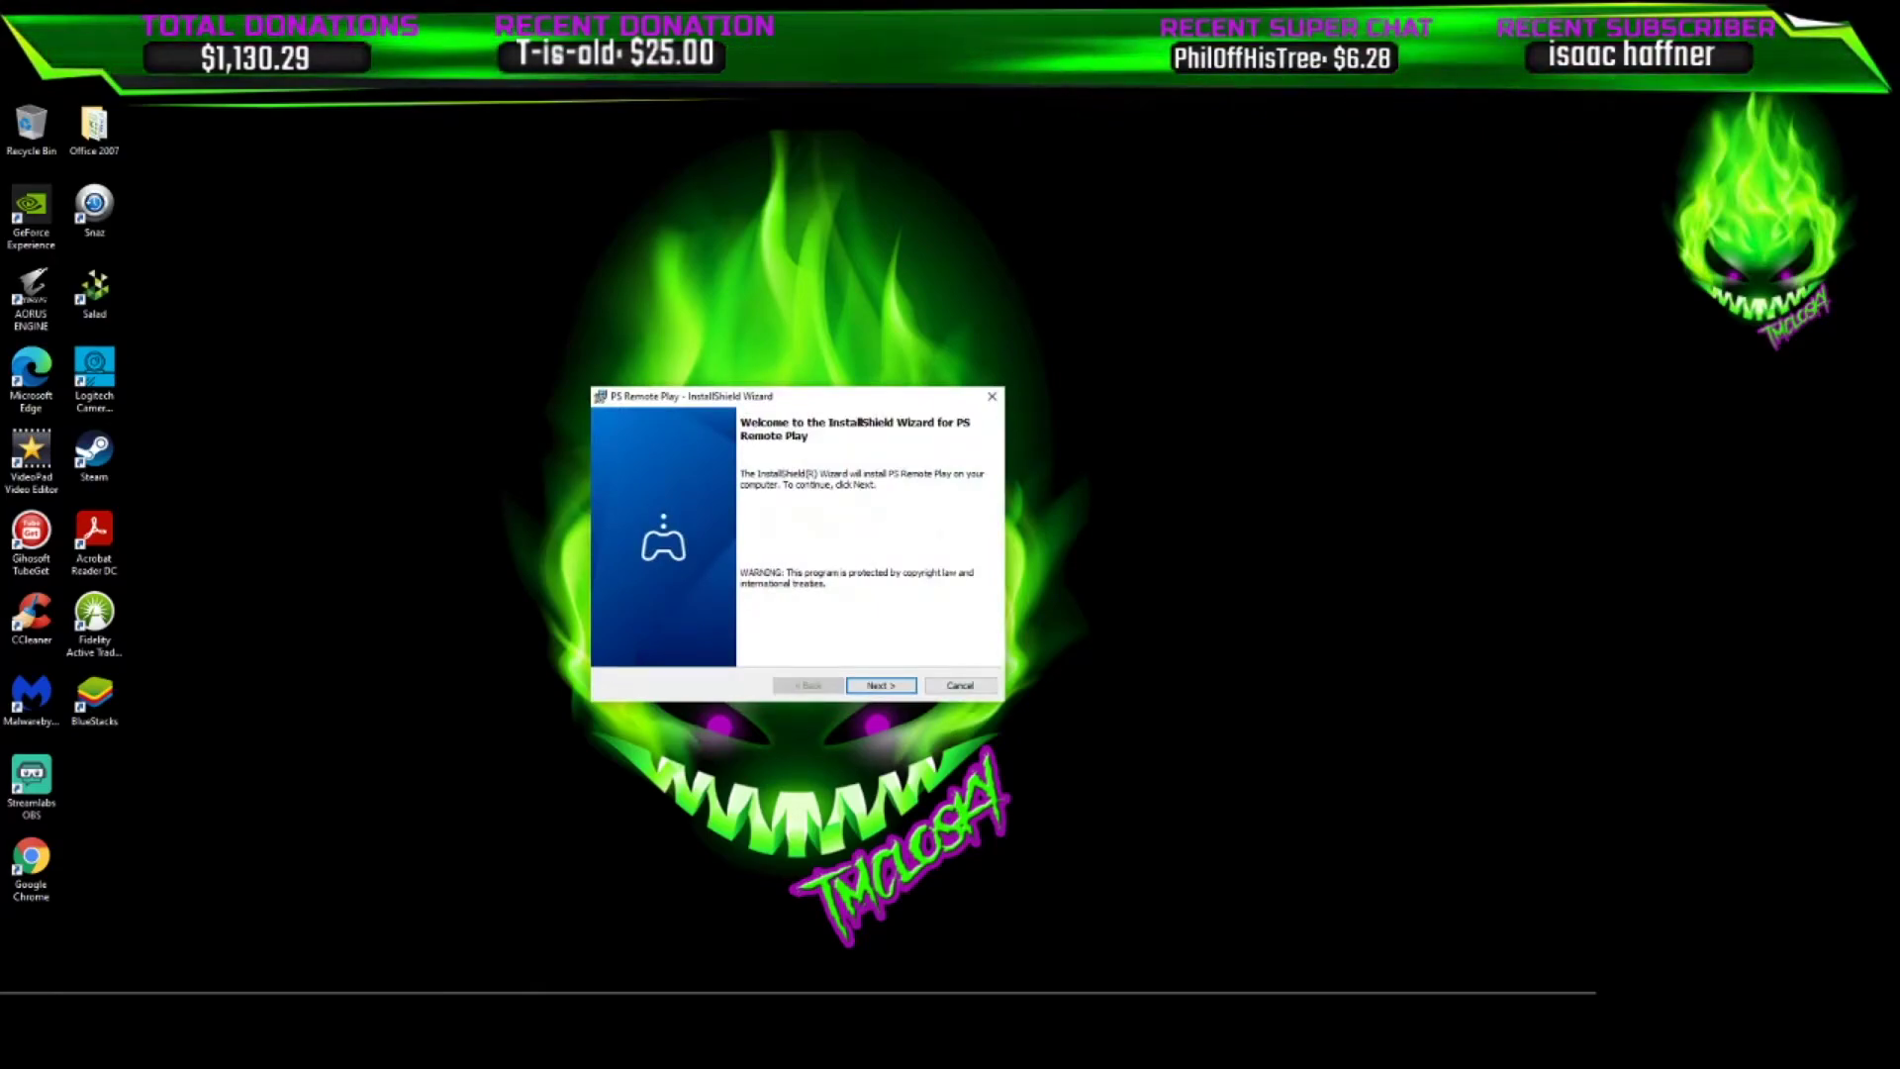
key("Return")
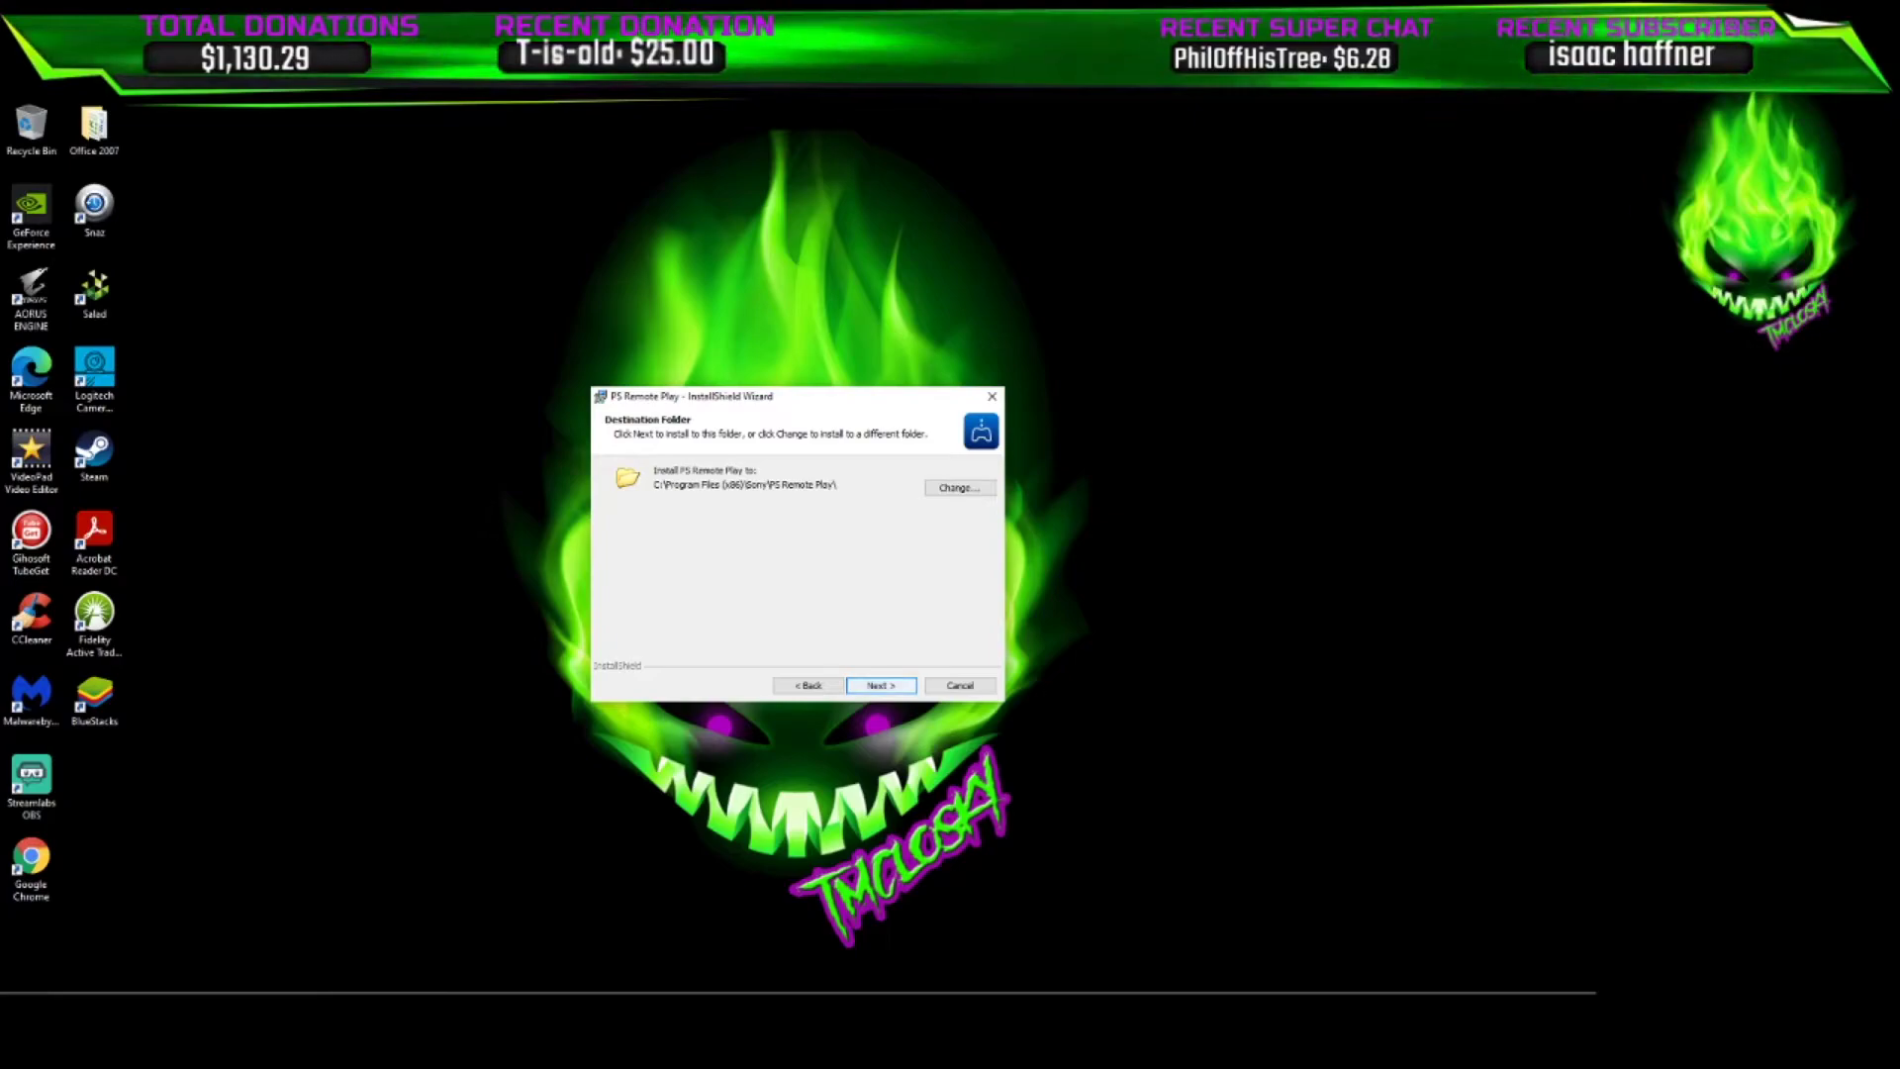
key("Return")
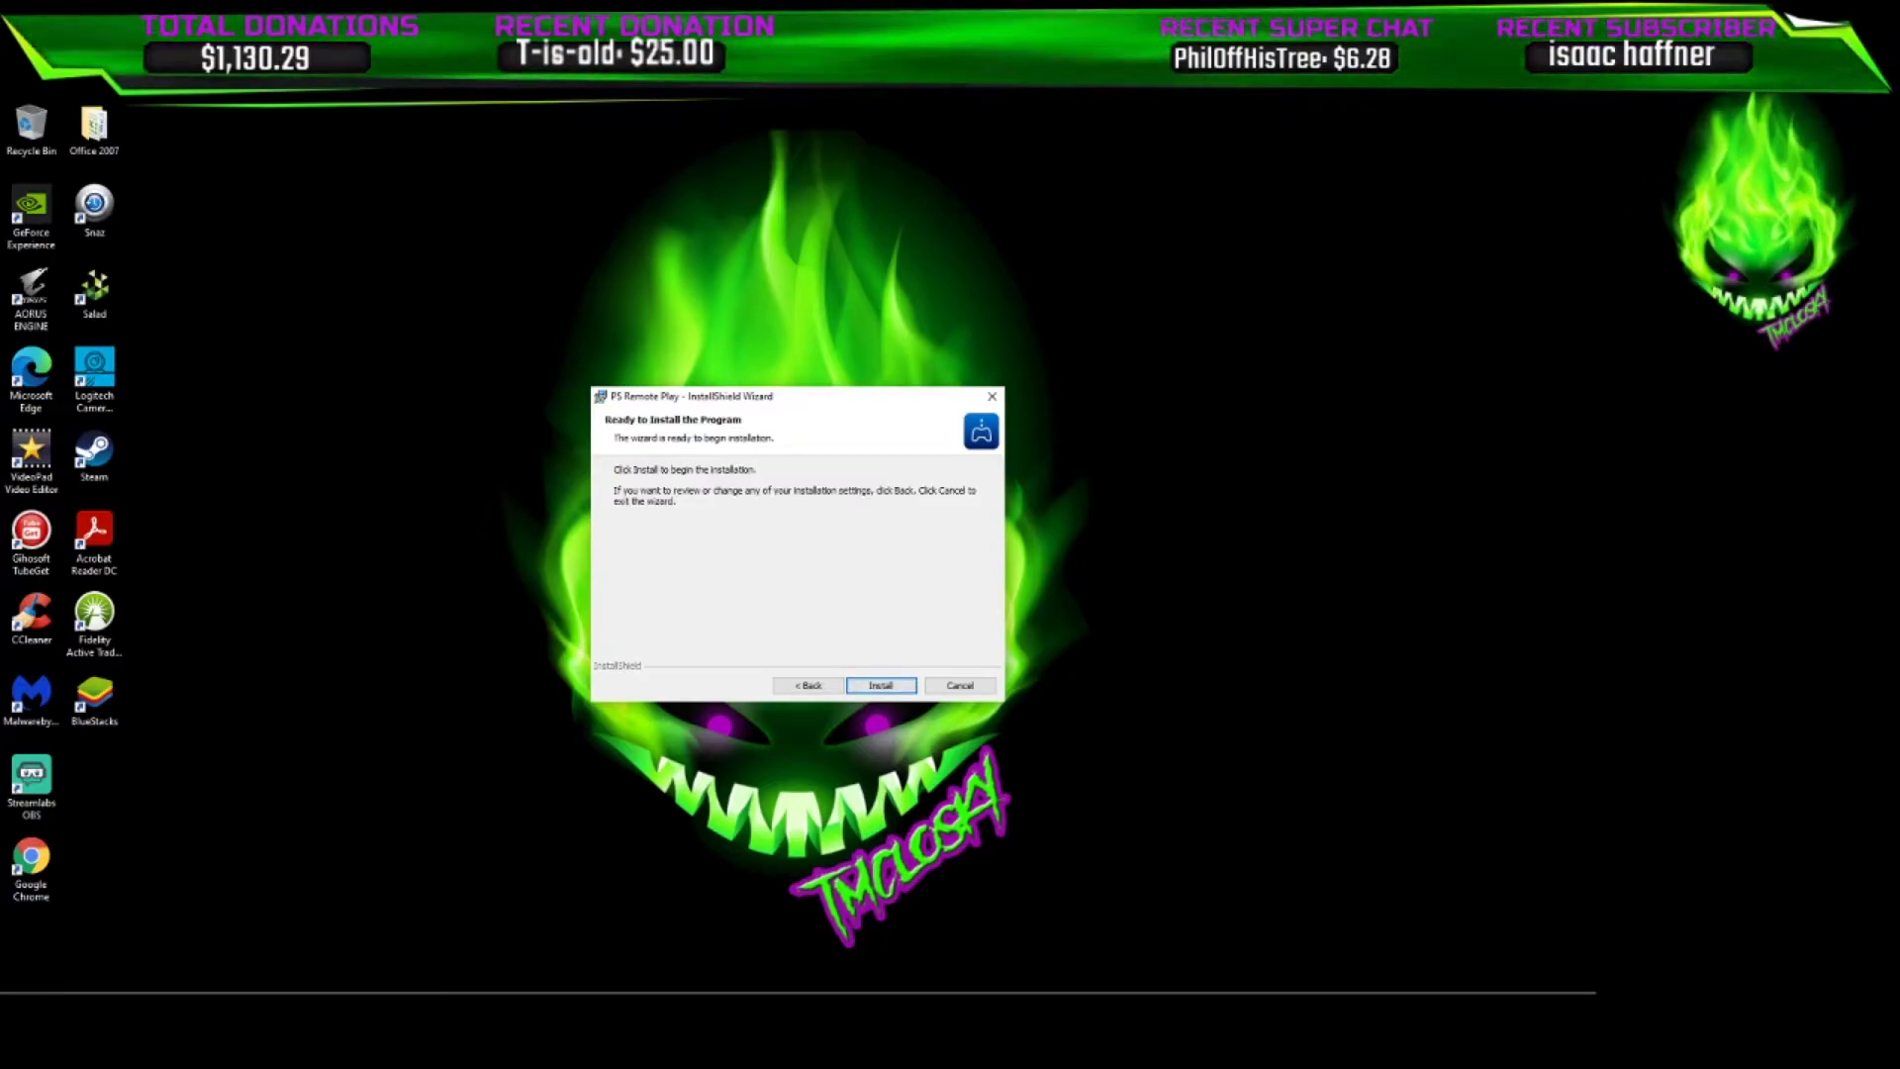
key("Return")
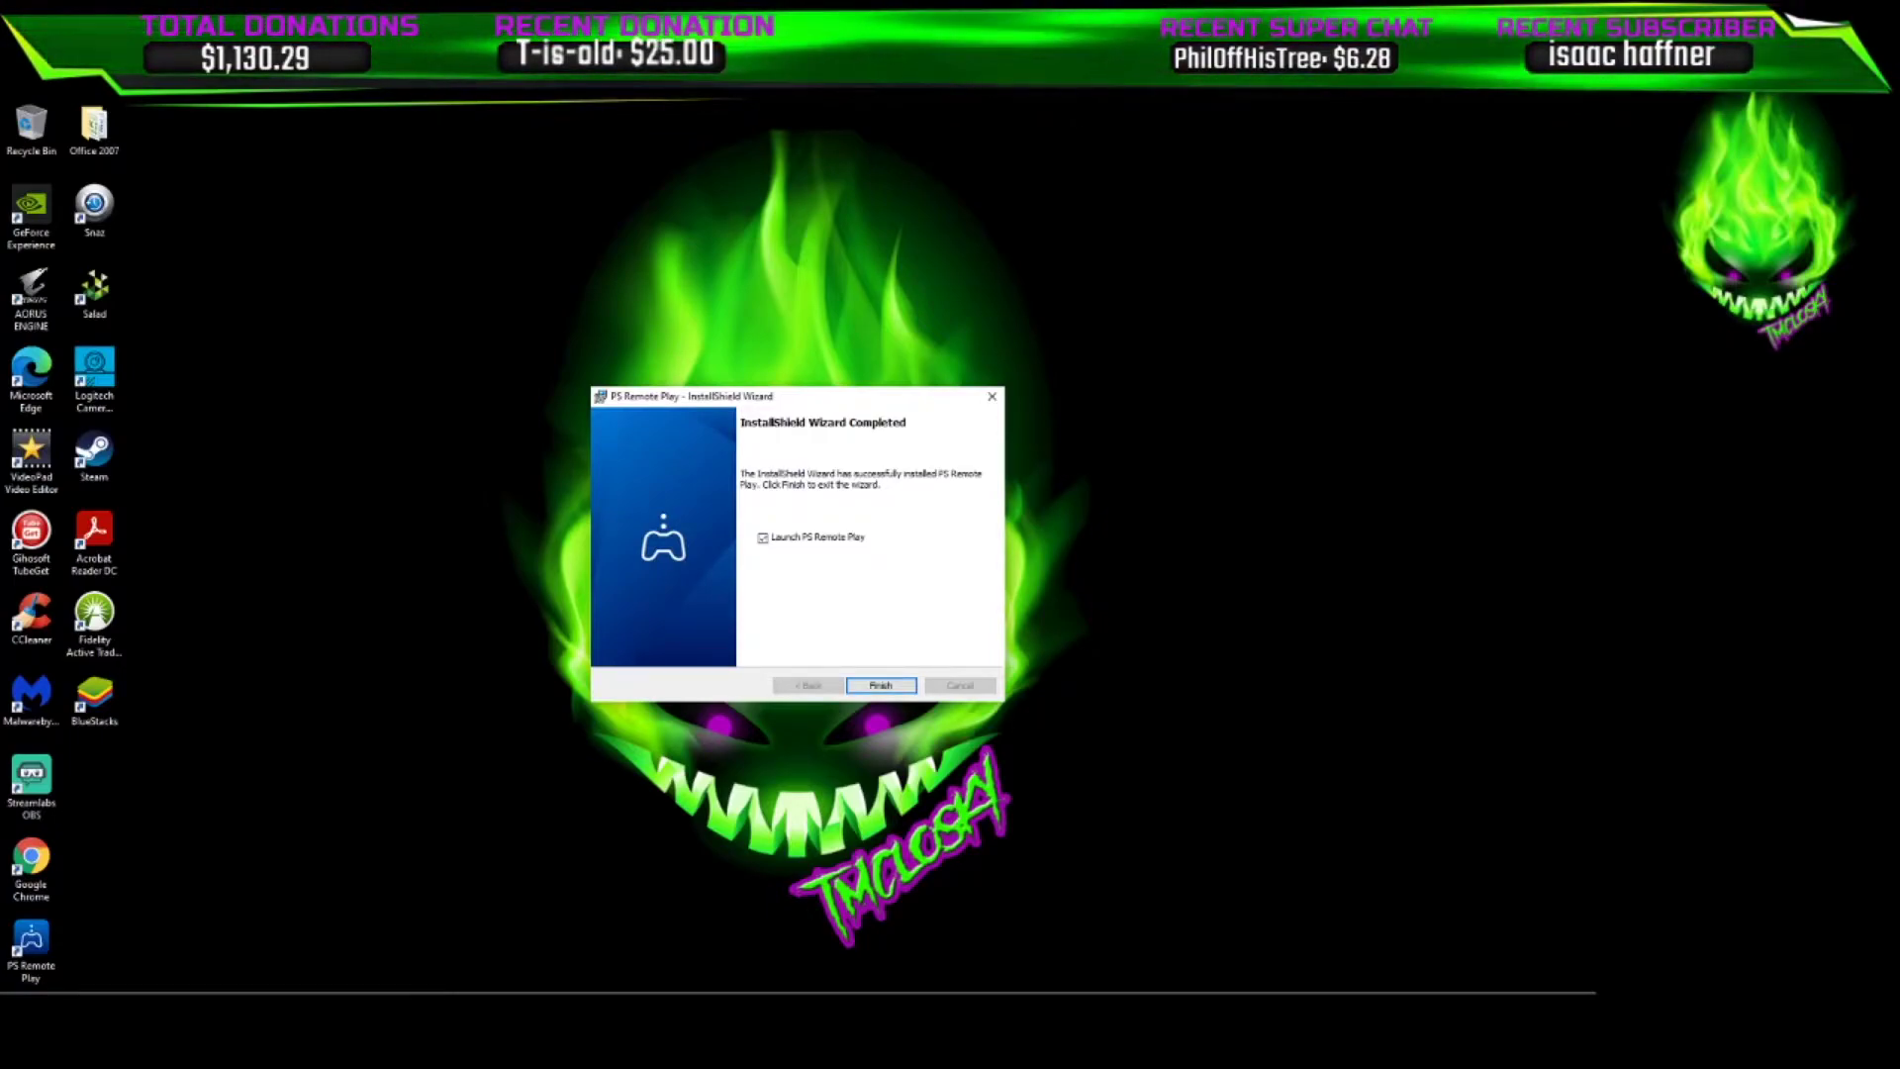
Finish the installer with Launch PS Remote Play ticked to open the app's welcome screen
key("Return")
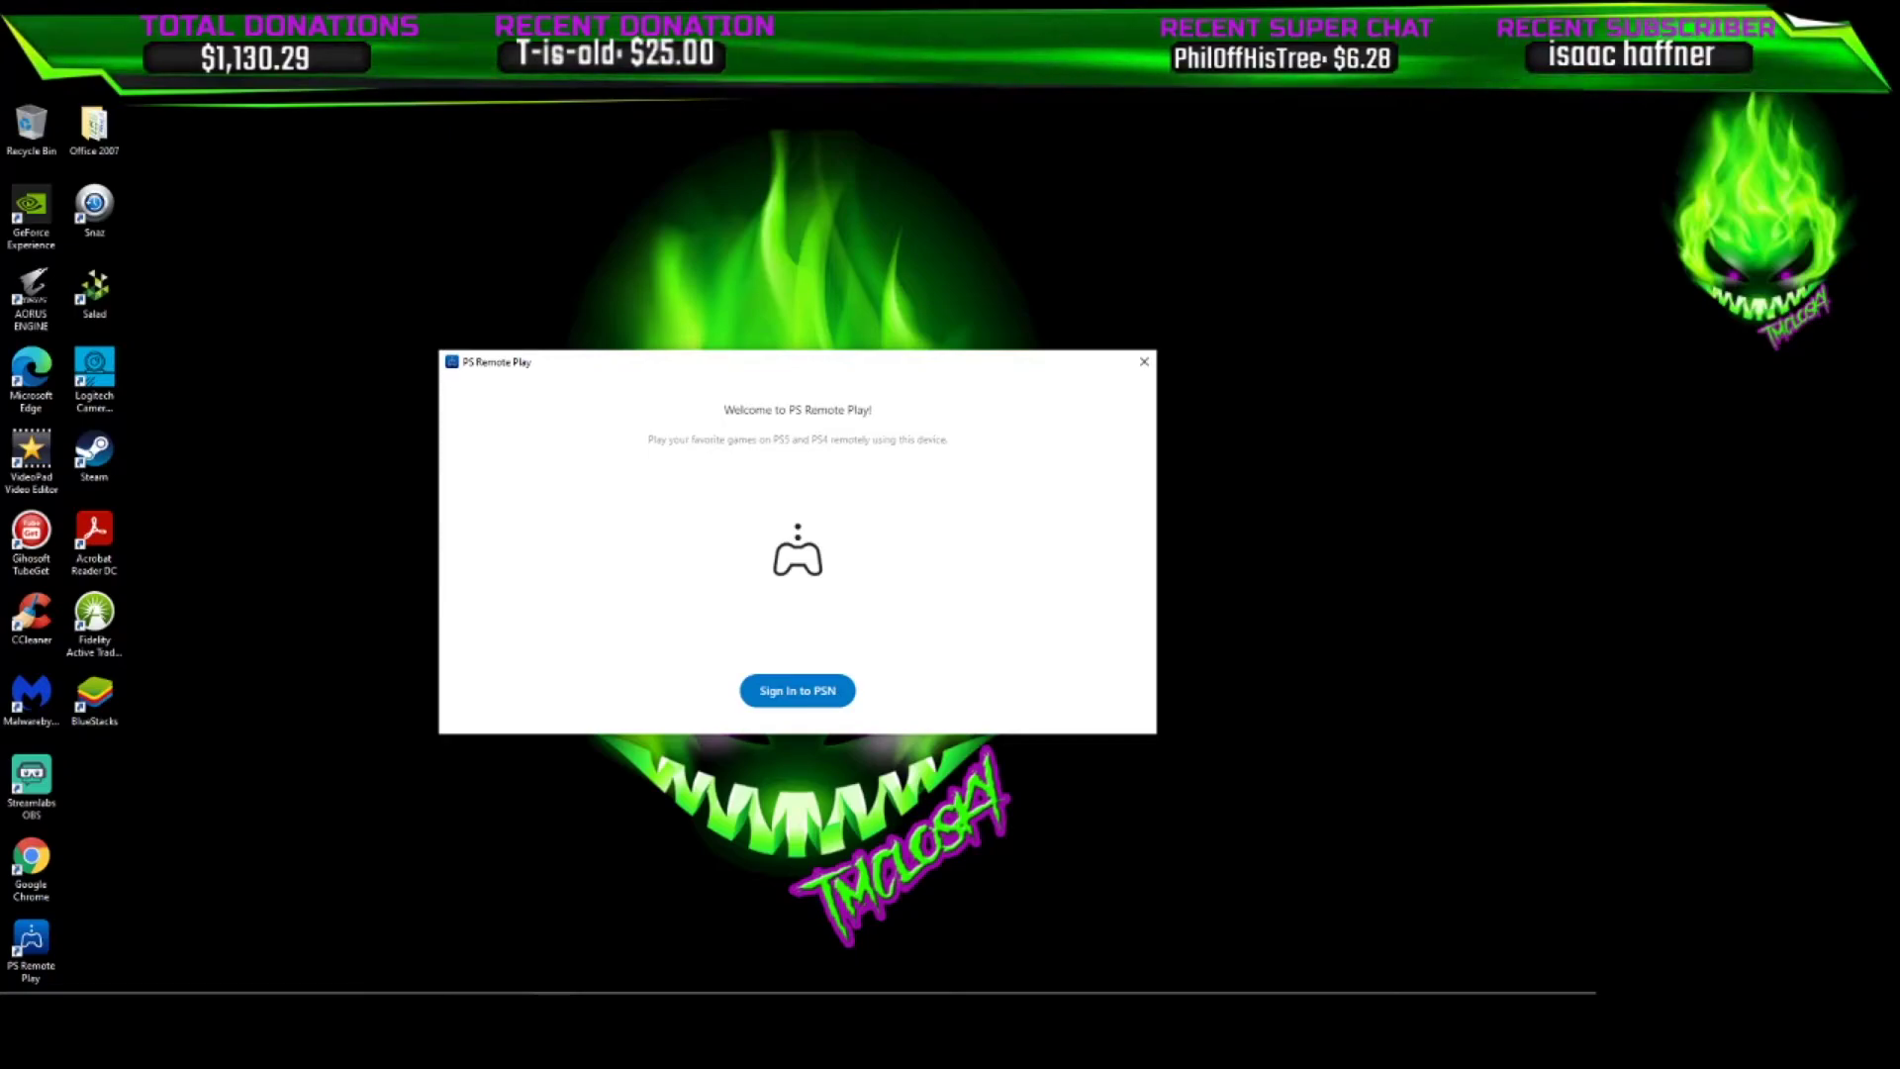
Search 'play station' in a new Firefox tab and open the PlayStation Official Site
left_click(427, 985)
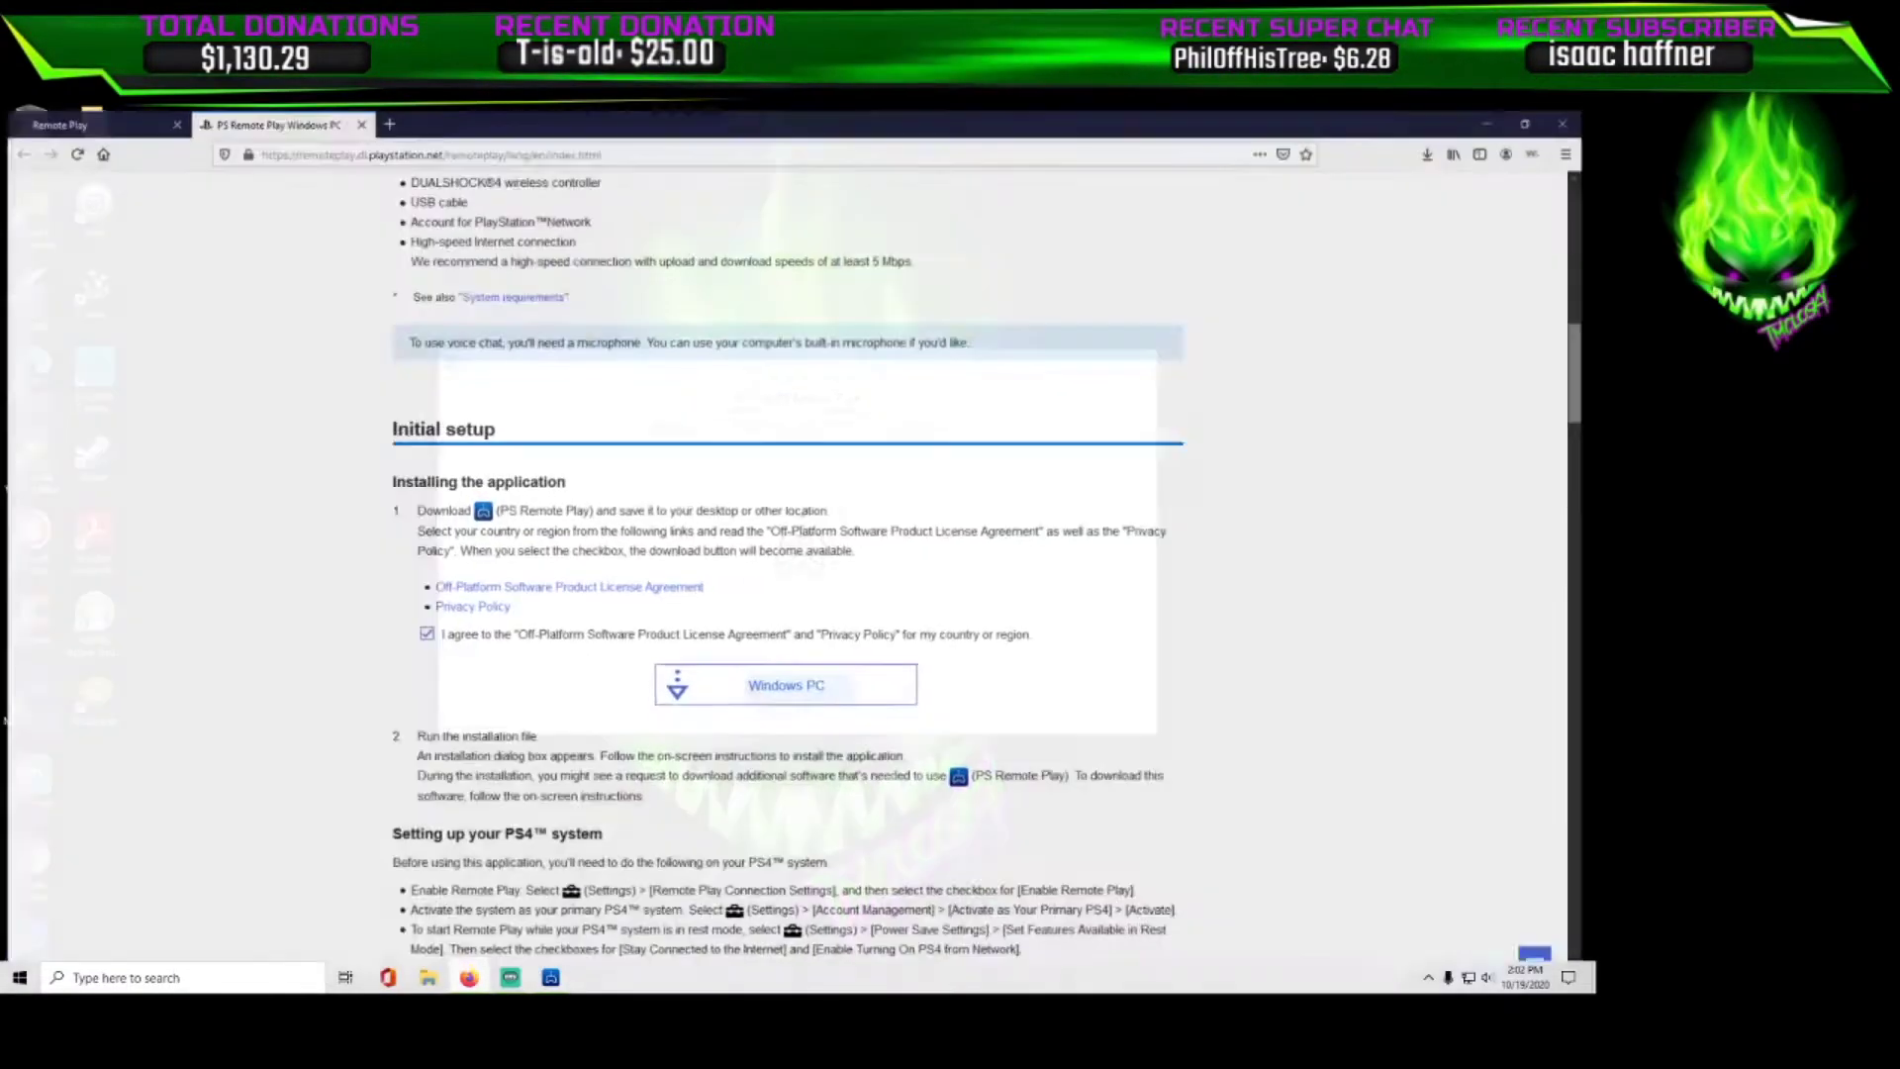
key("ctrl+t")
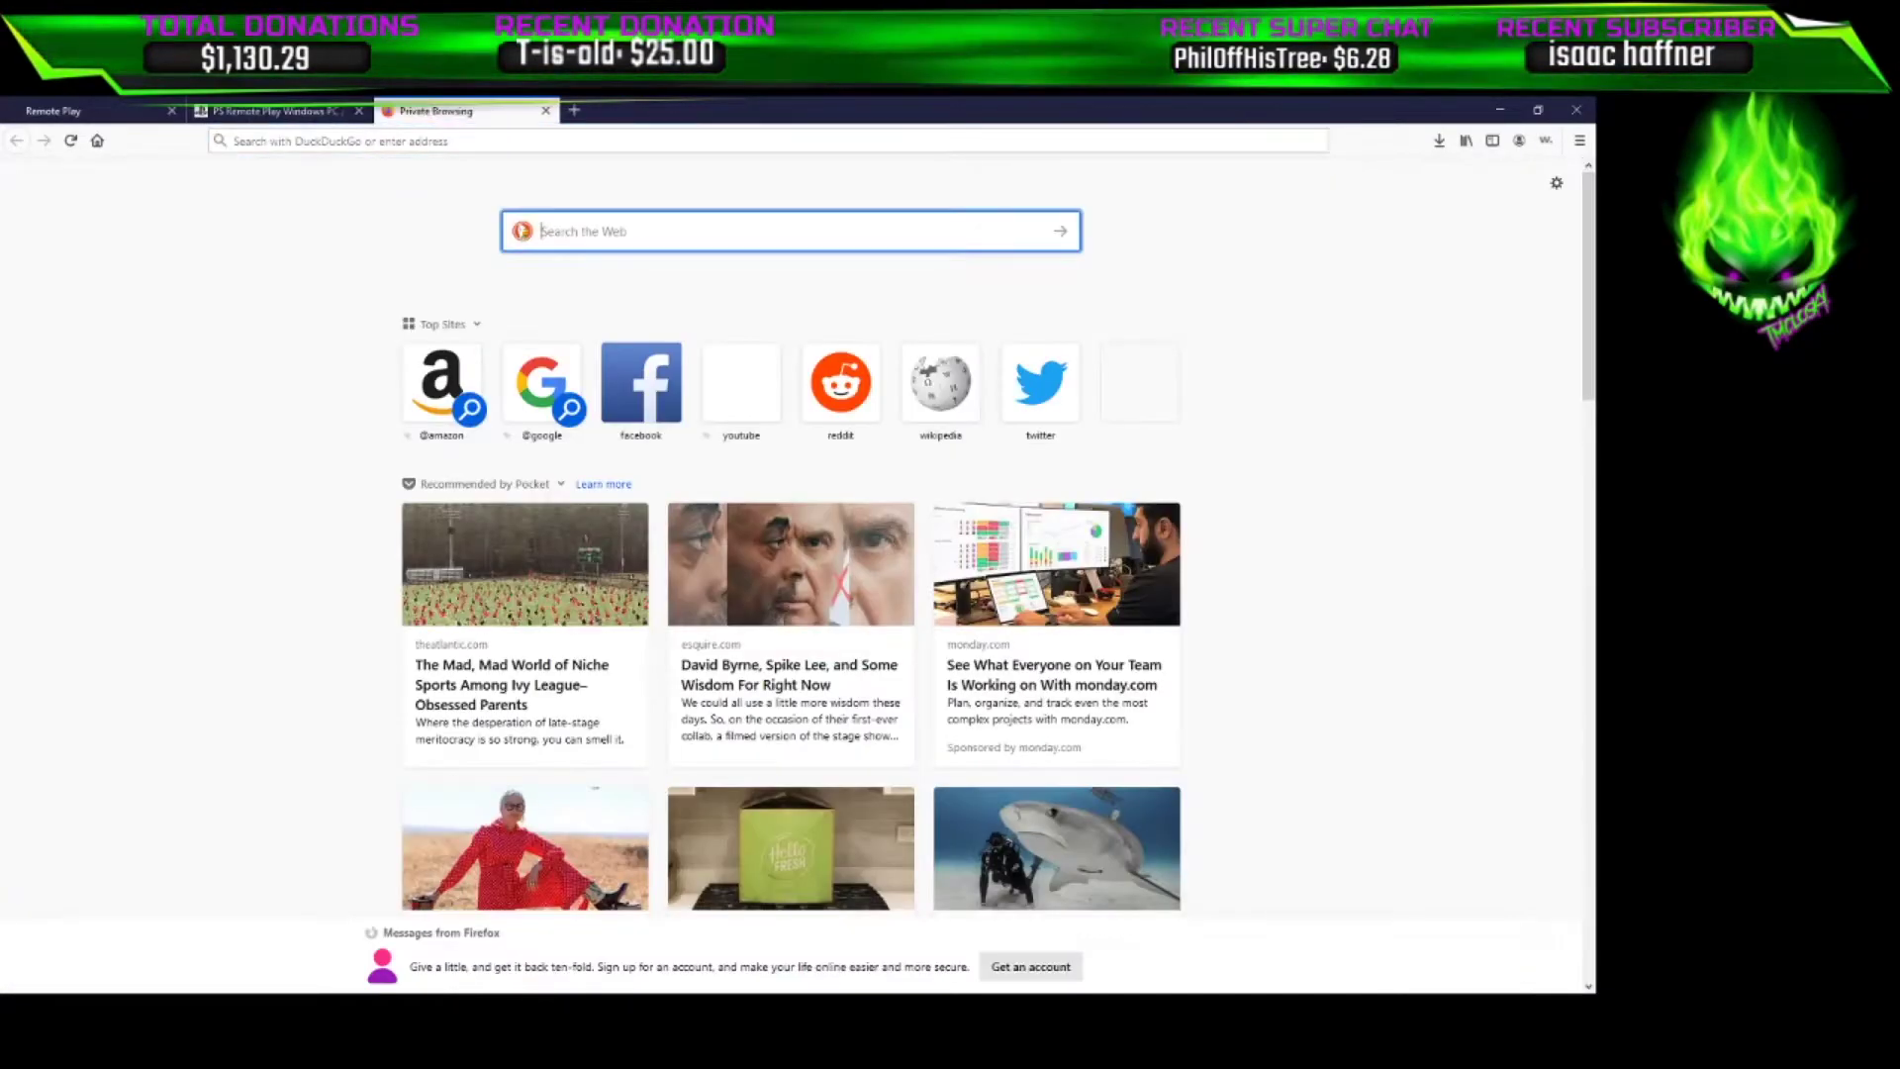
type("play station")
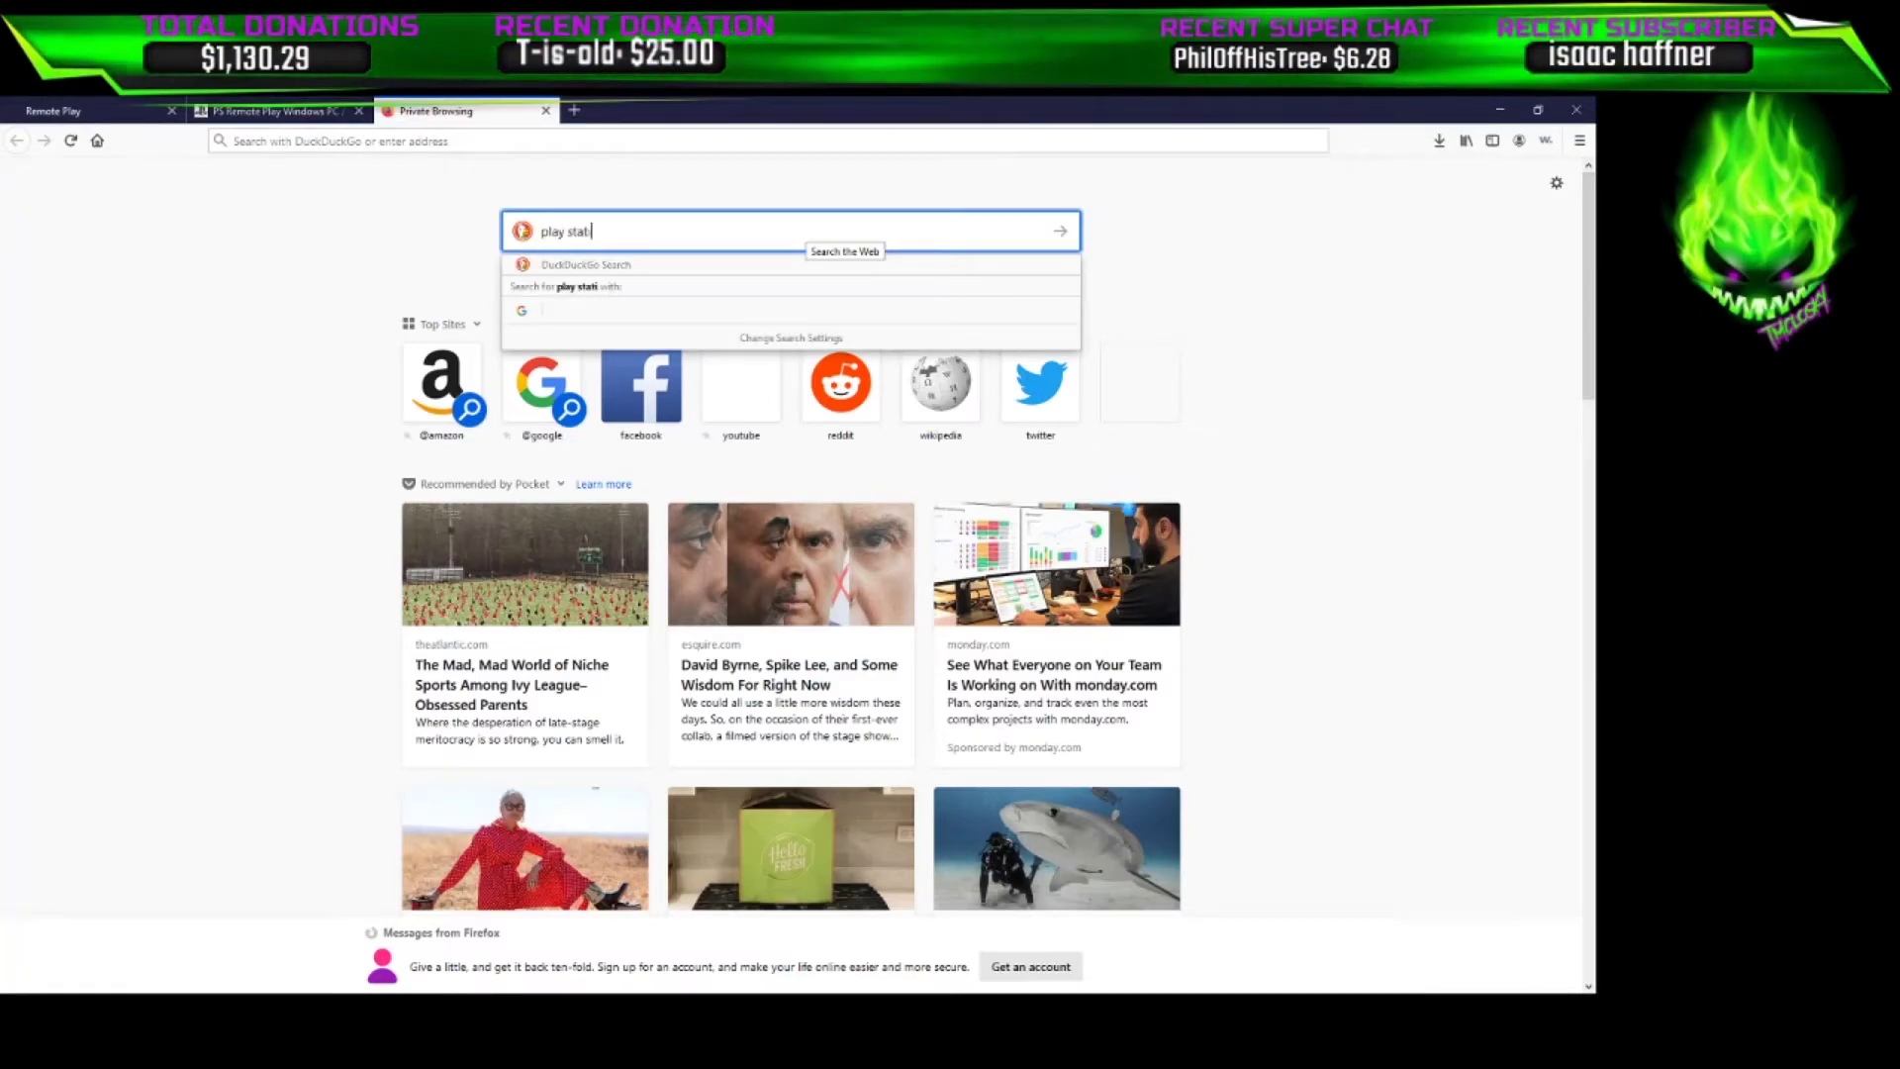
key("Return")
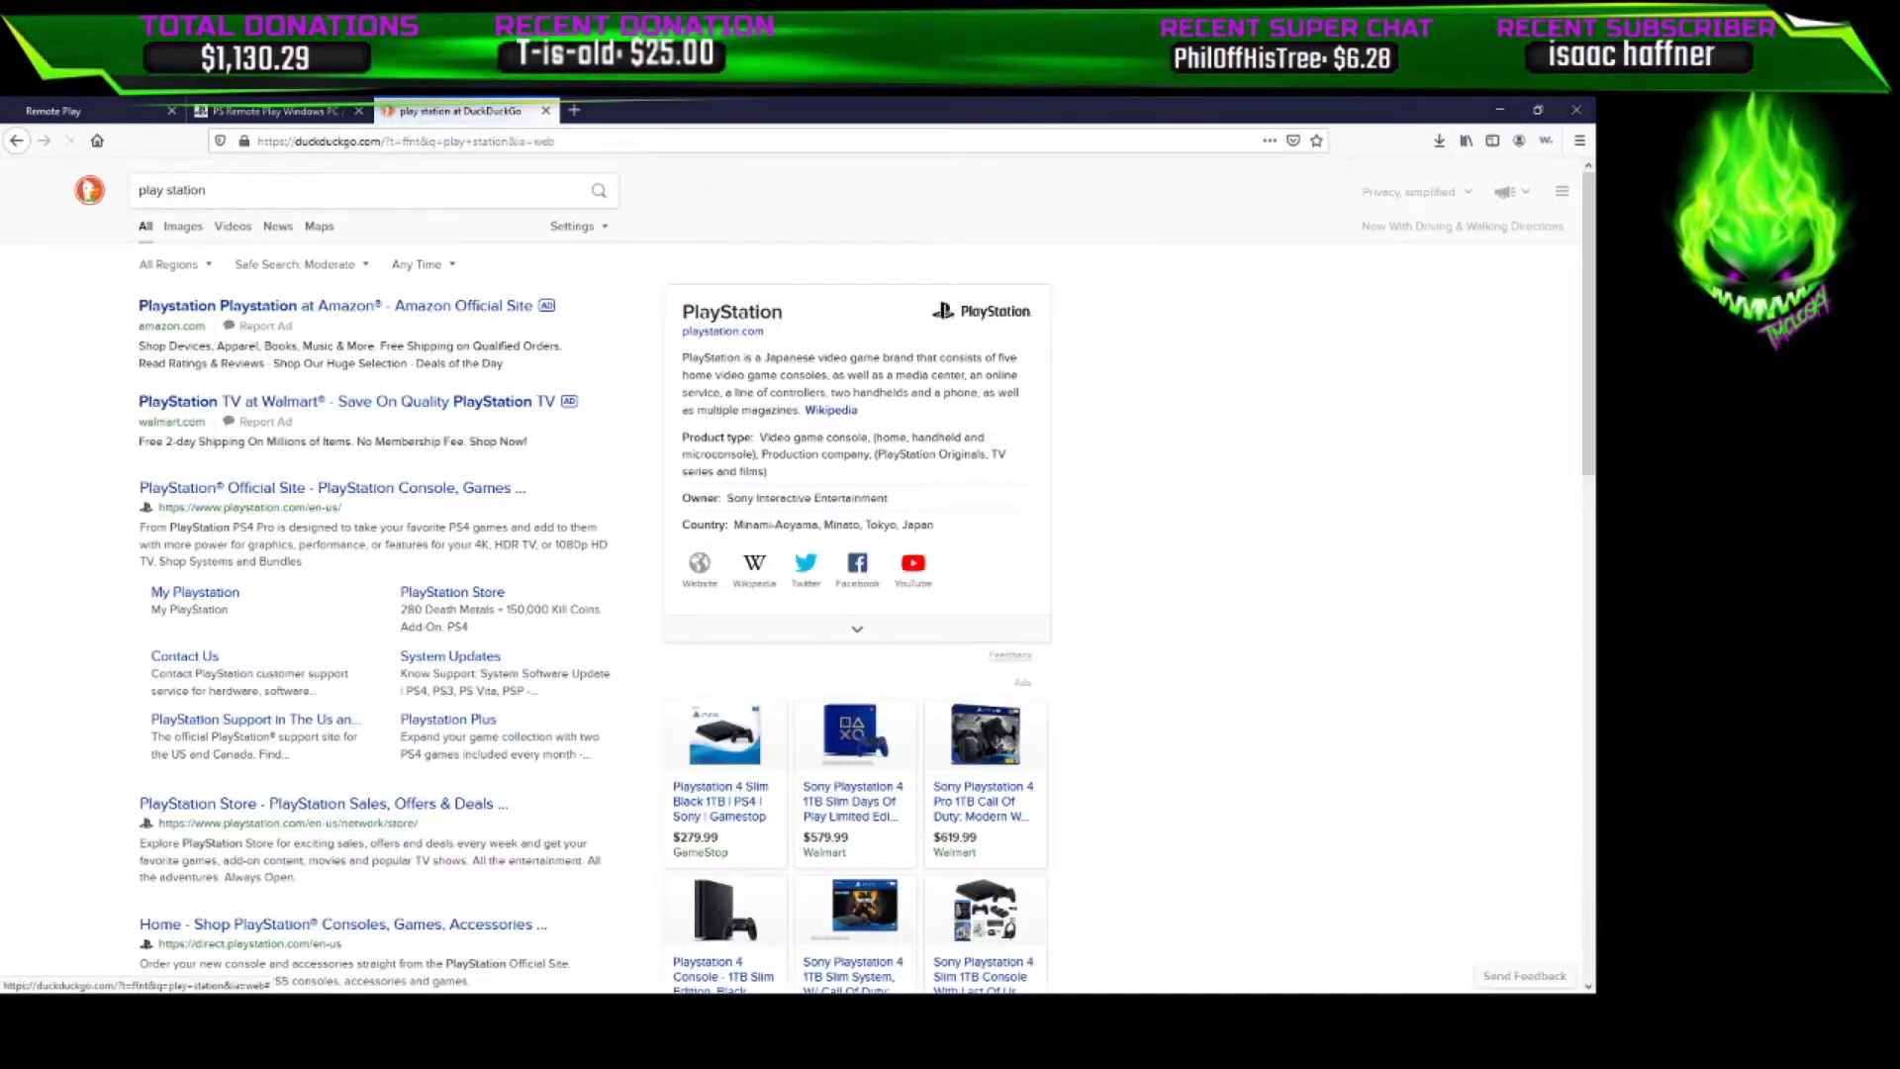
left_click(332, 487)
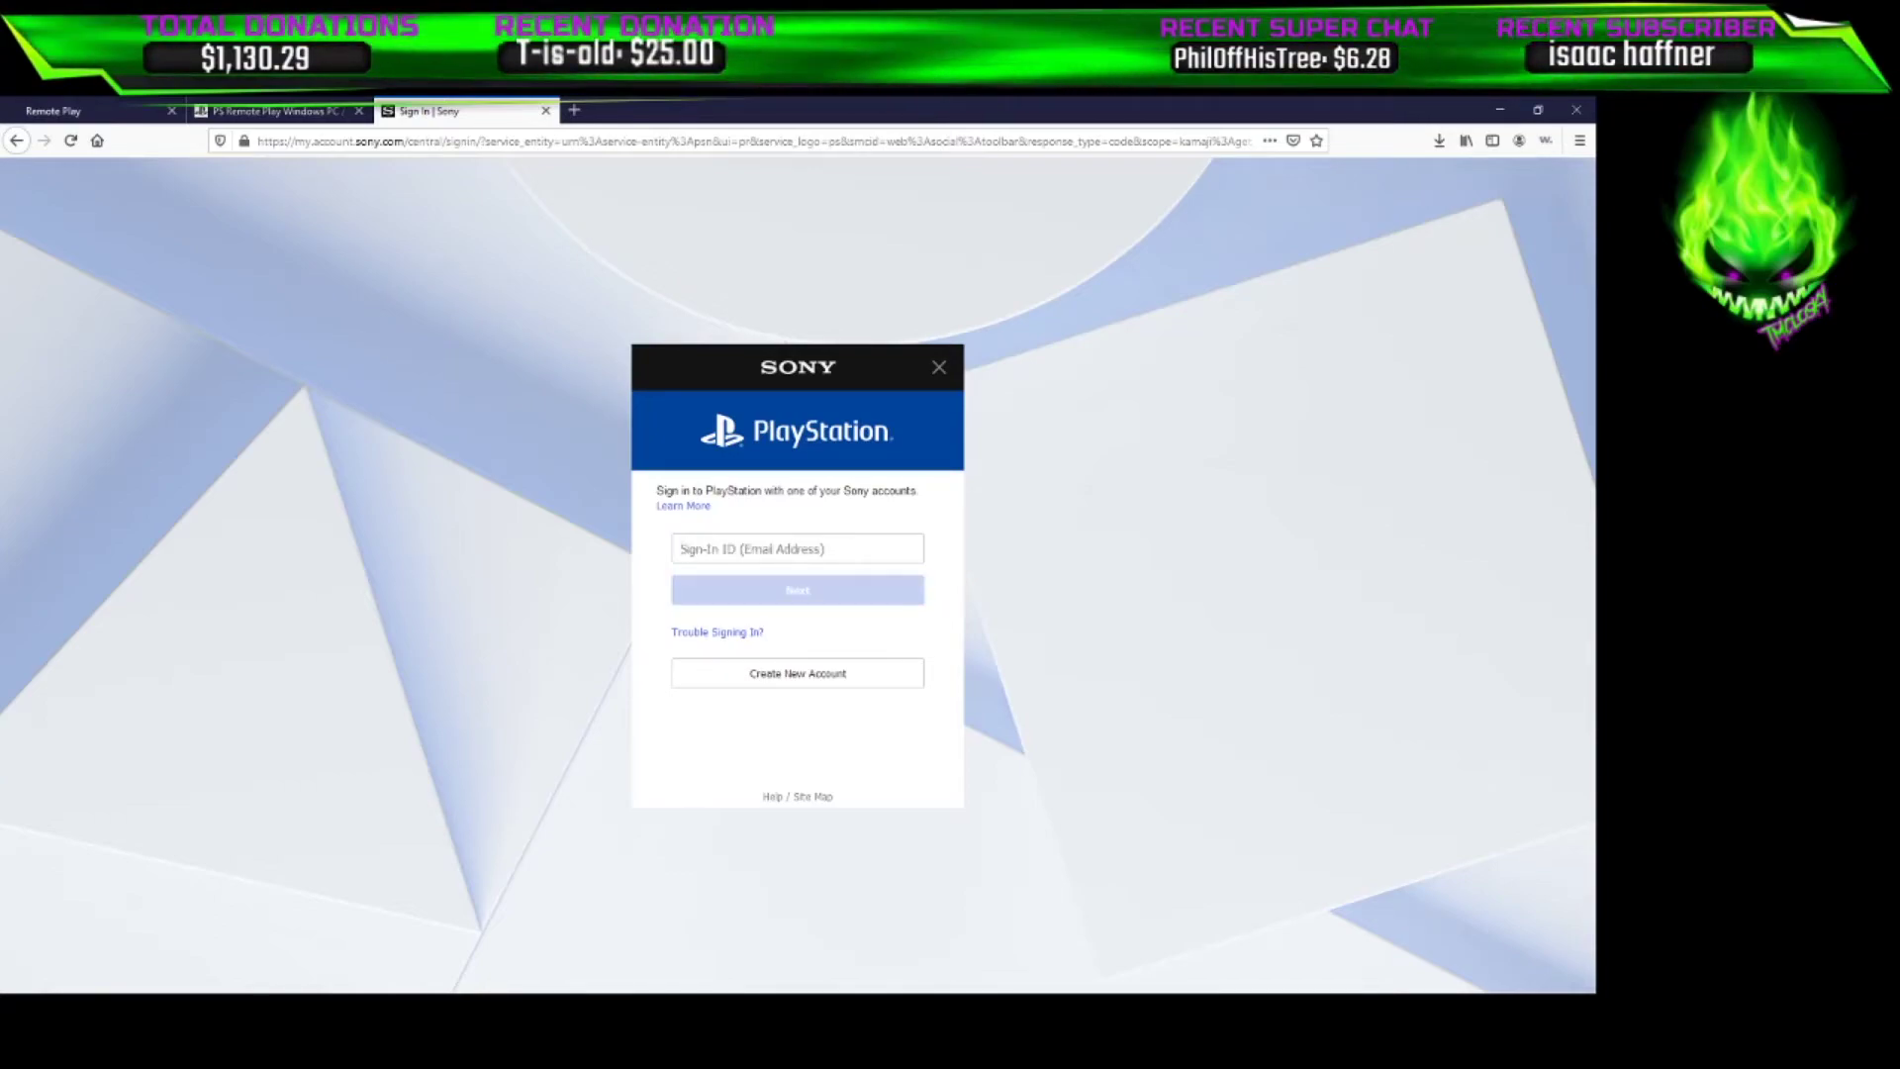
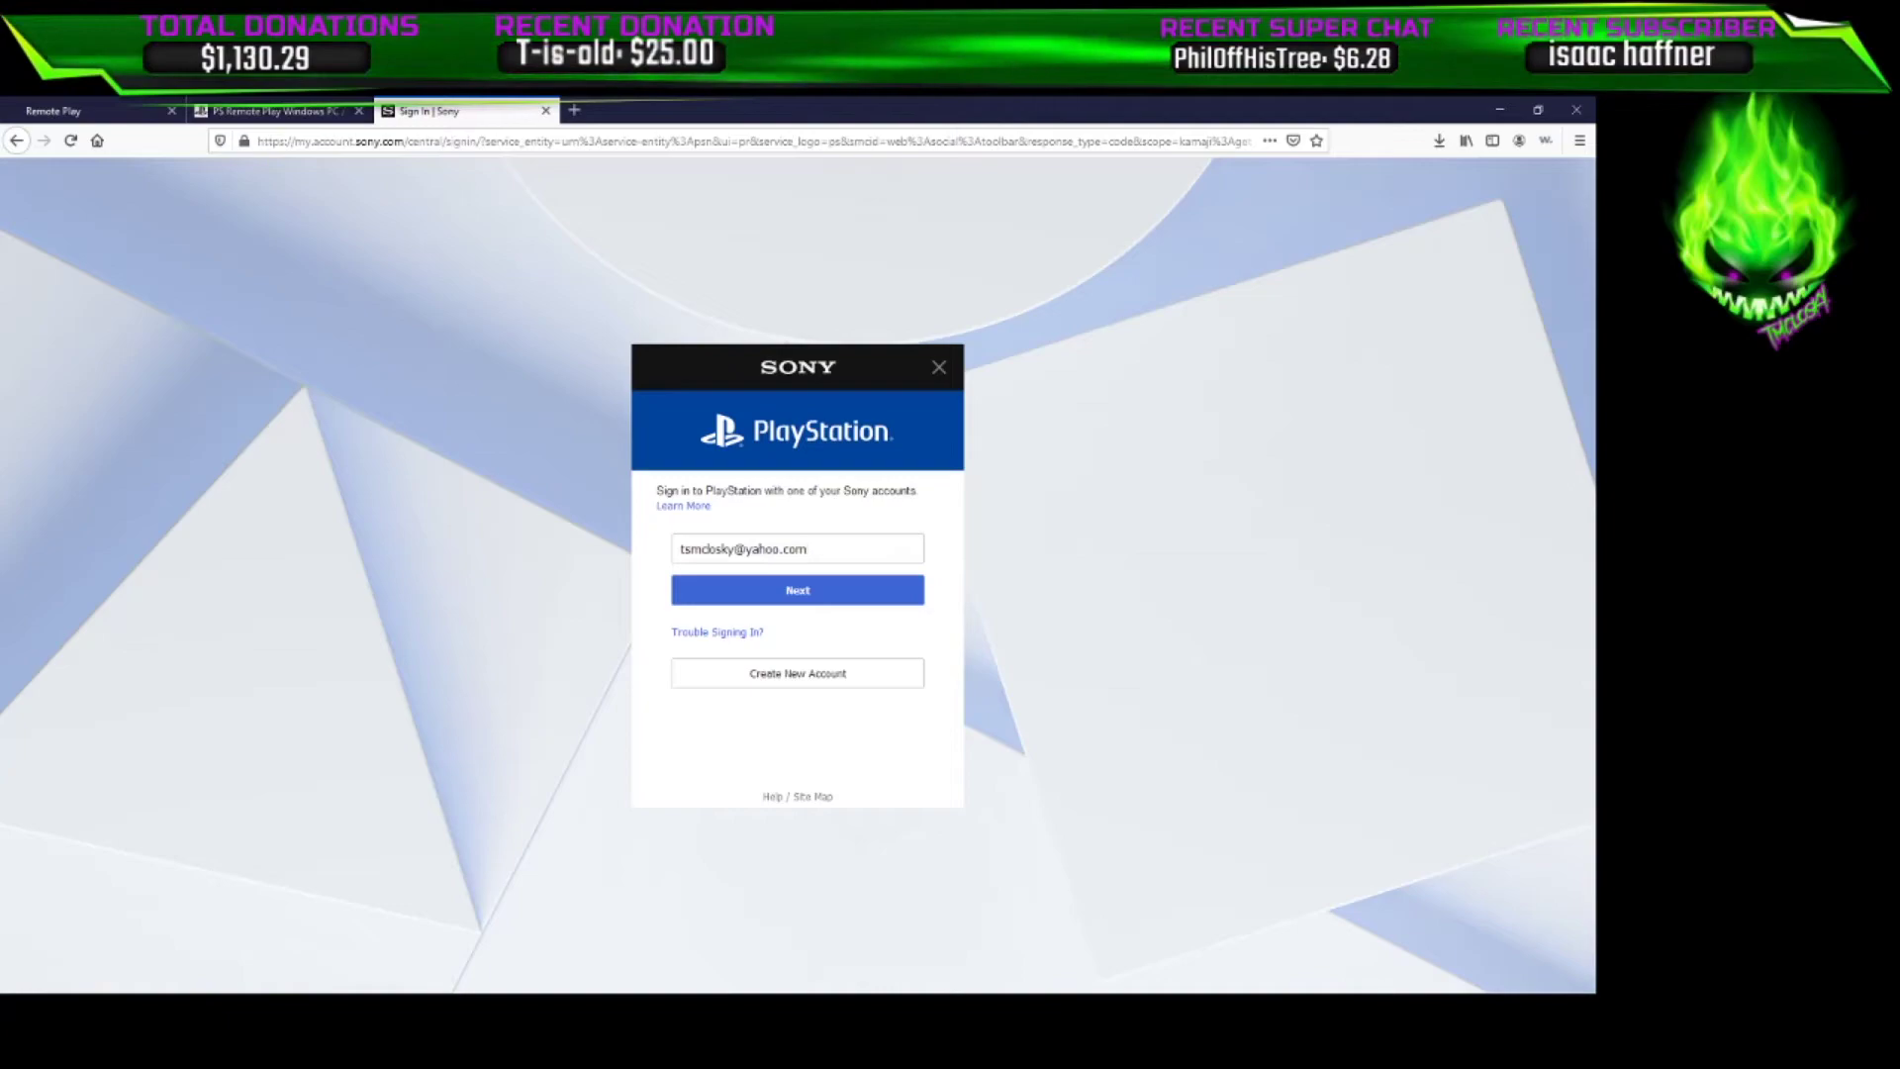
Enter the account e-mail, password and 2-step verification code to sign in to PlayStation
key("Return")
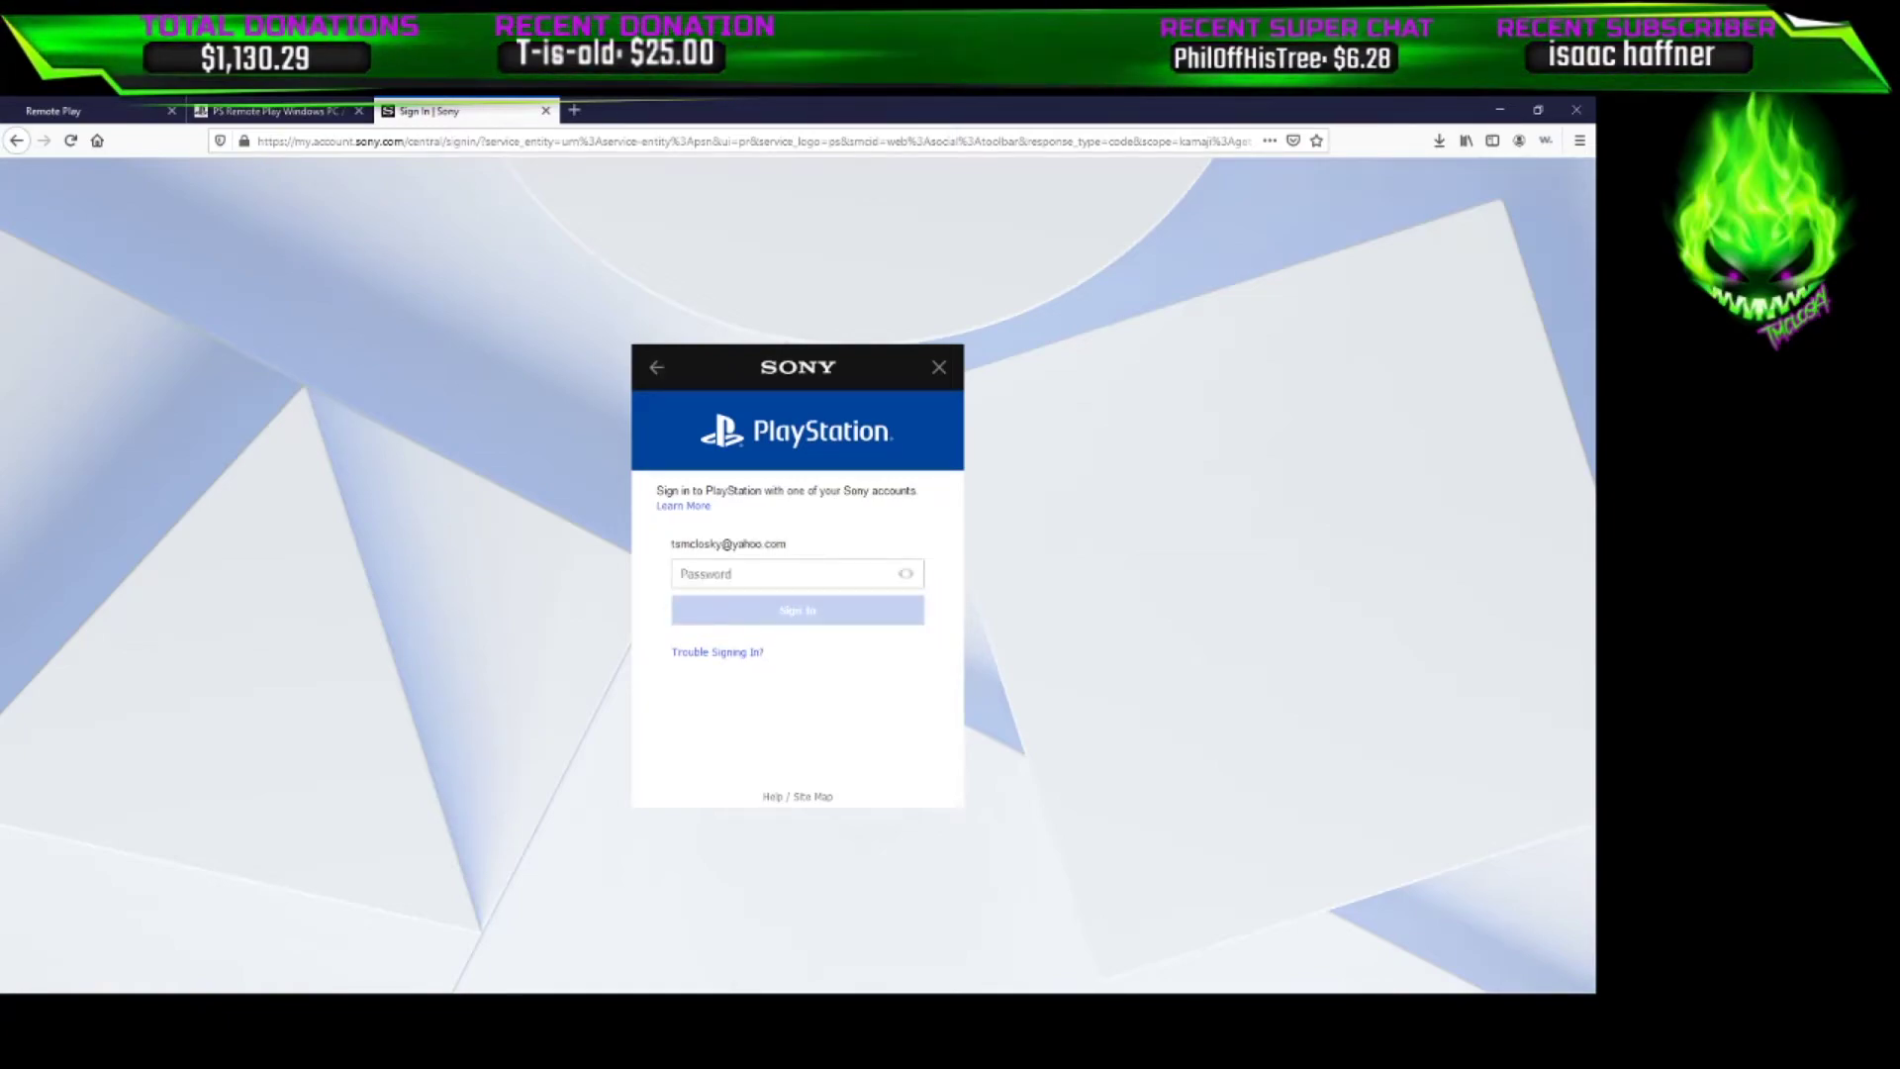
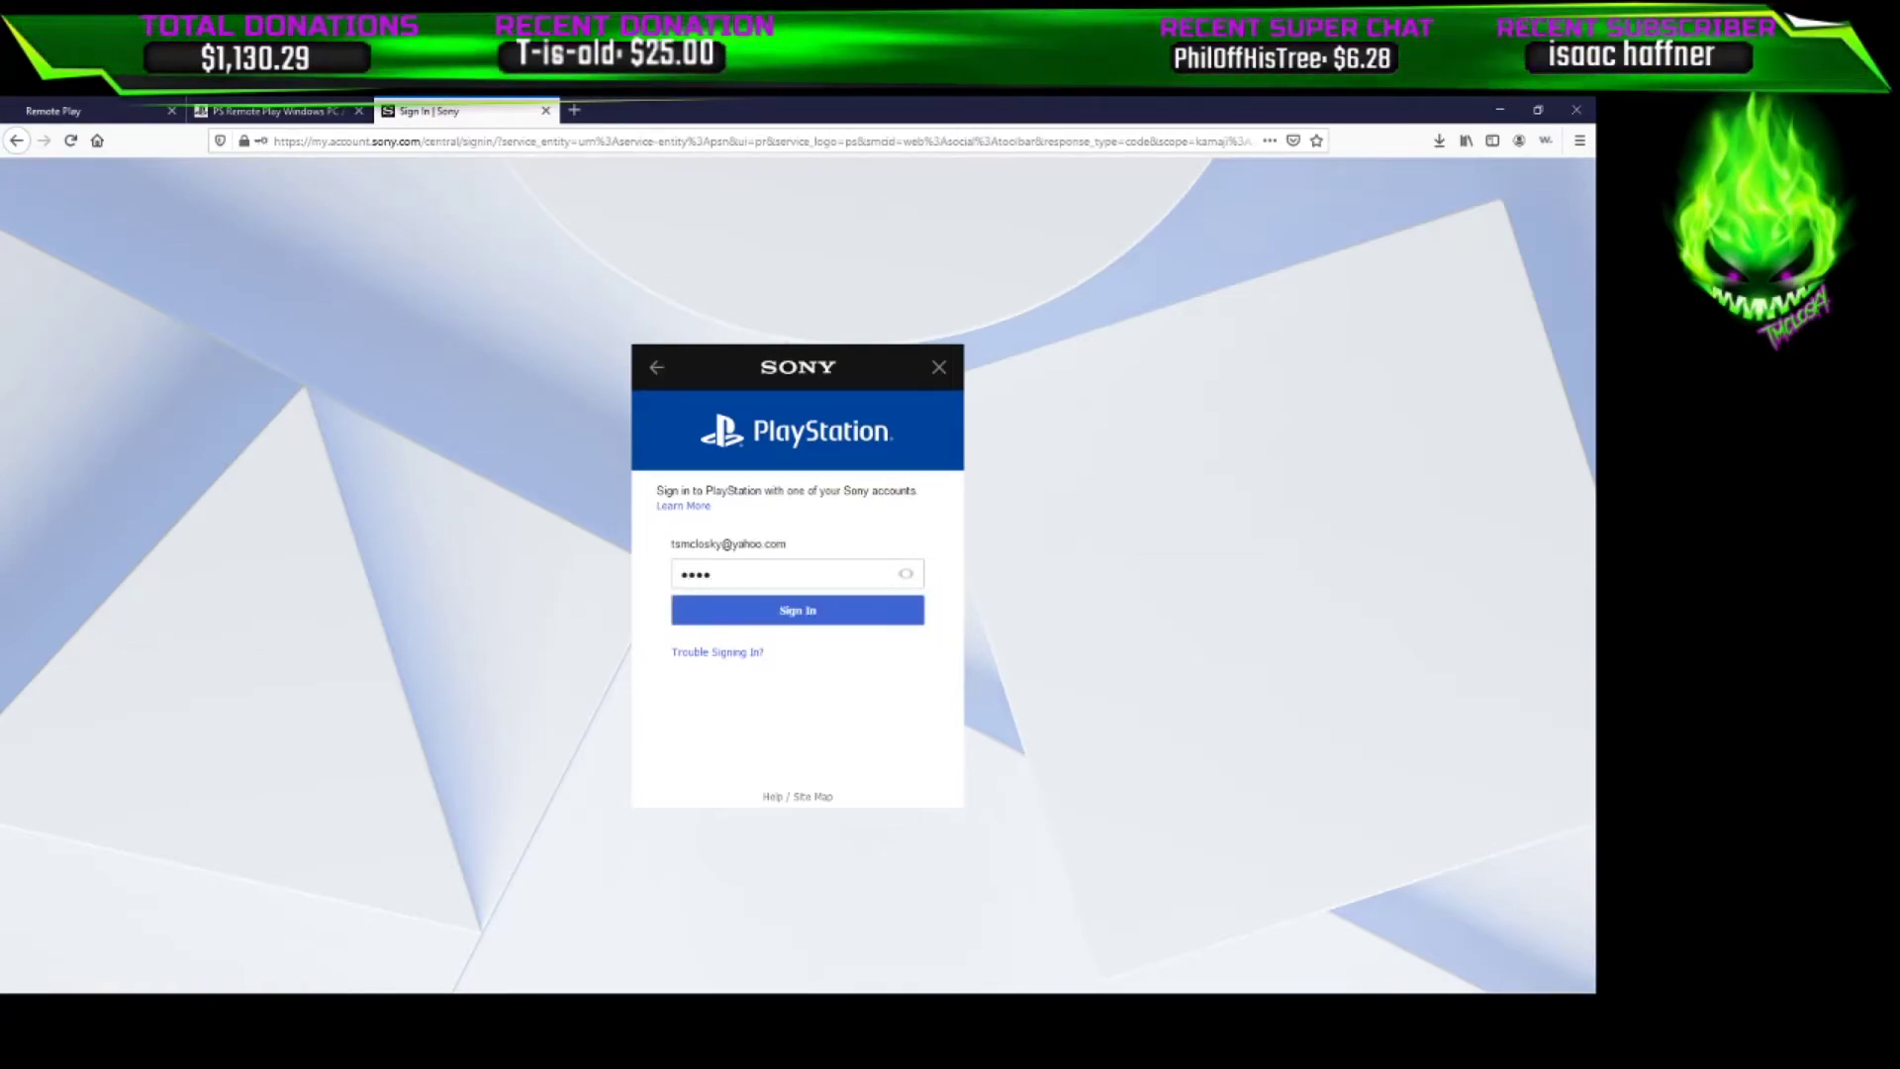
key("Return")
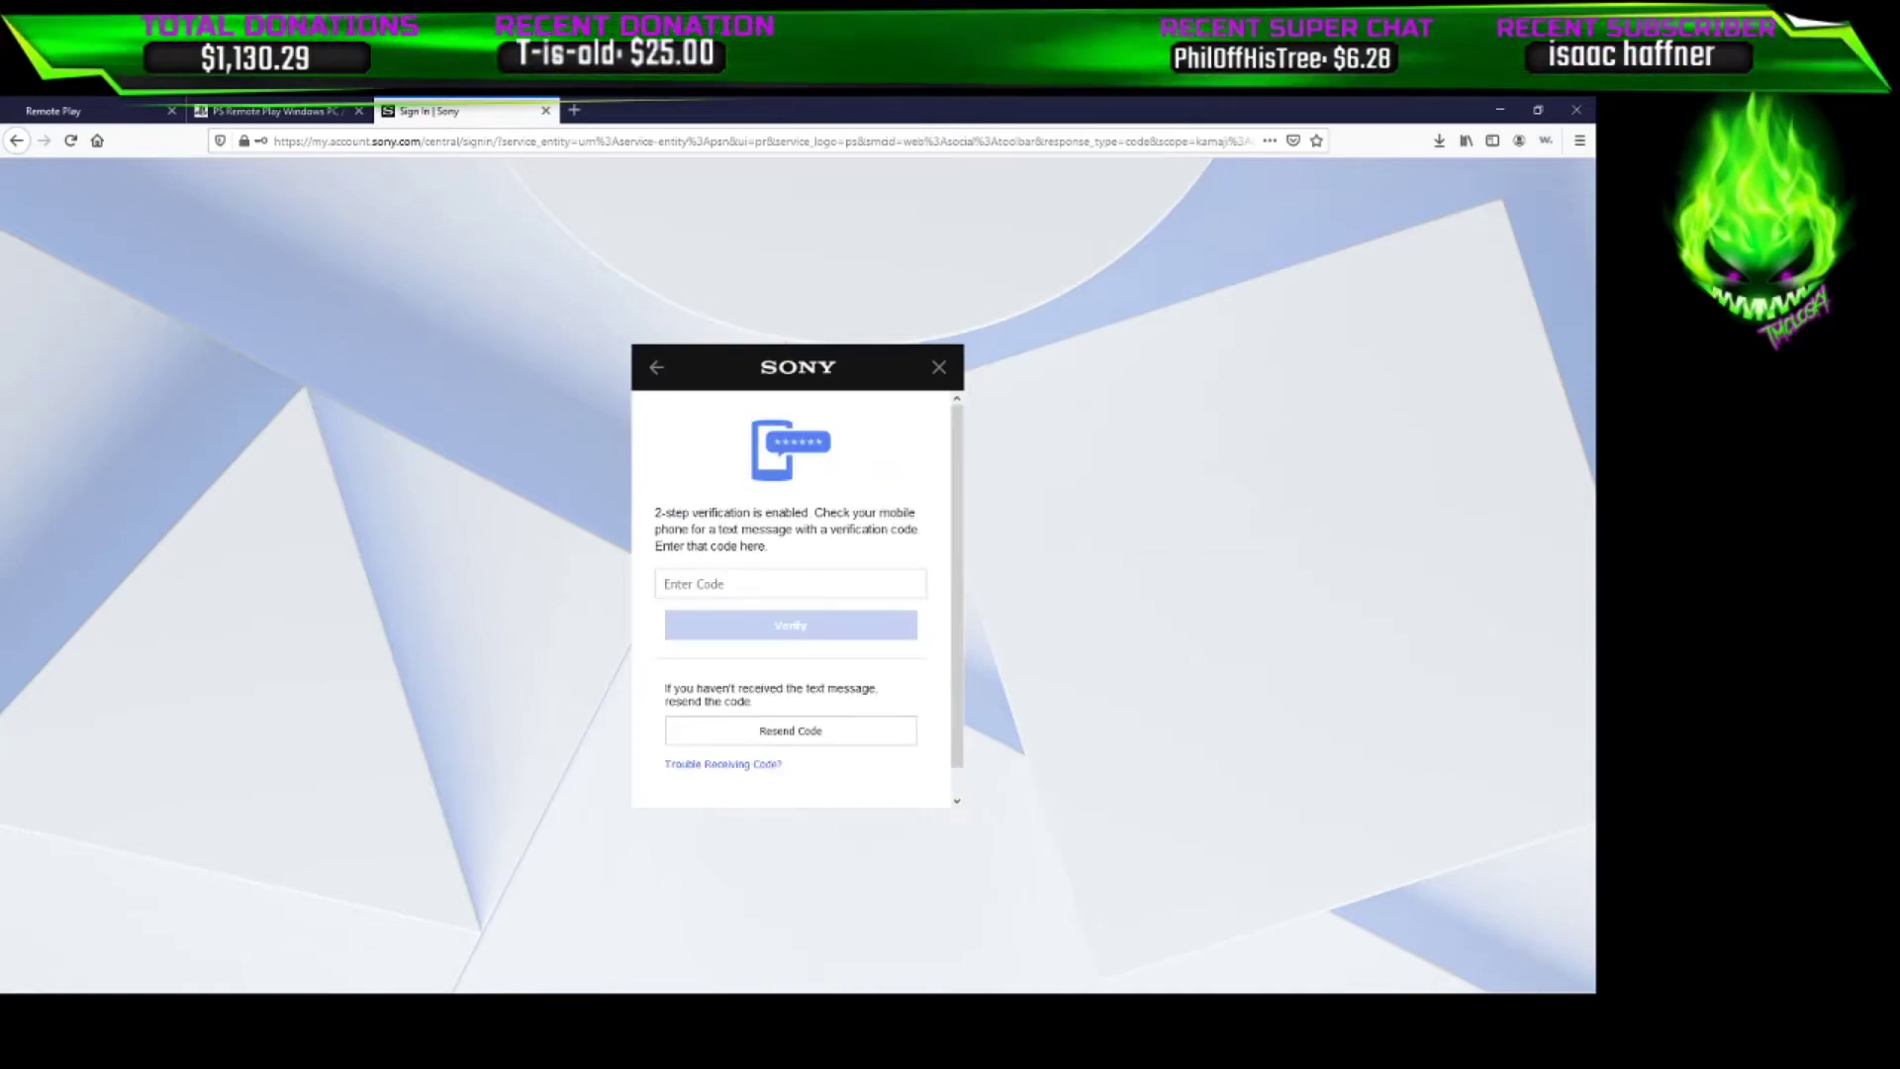
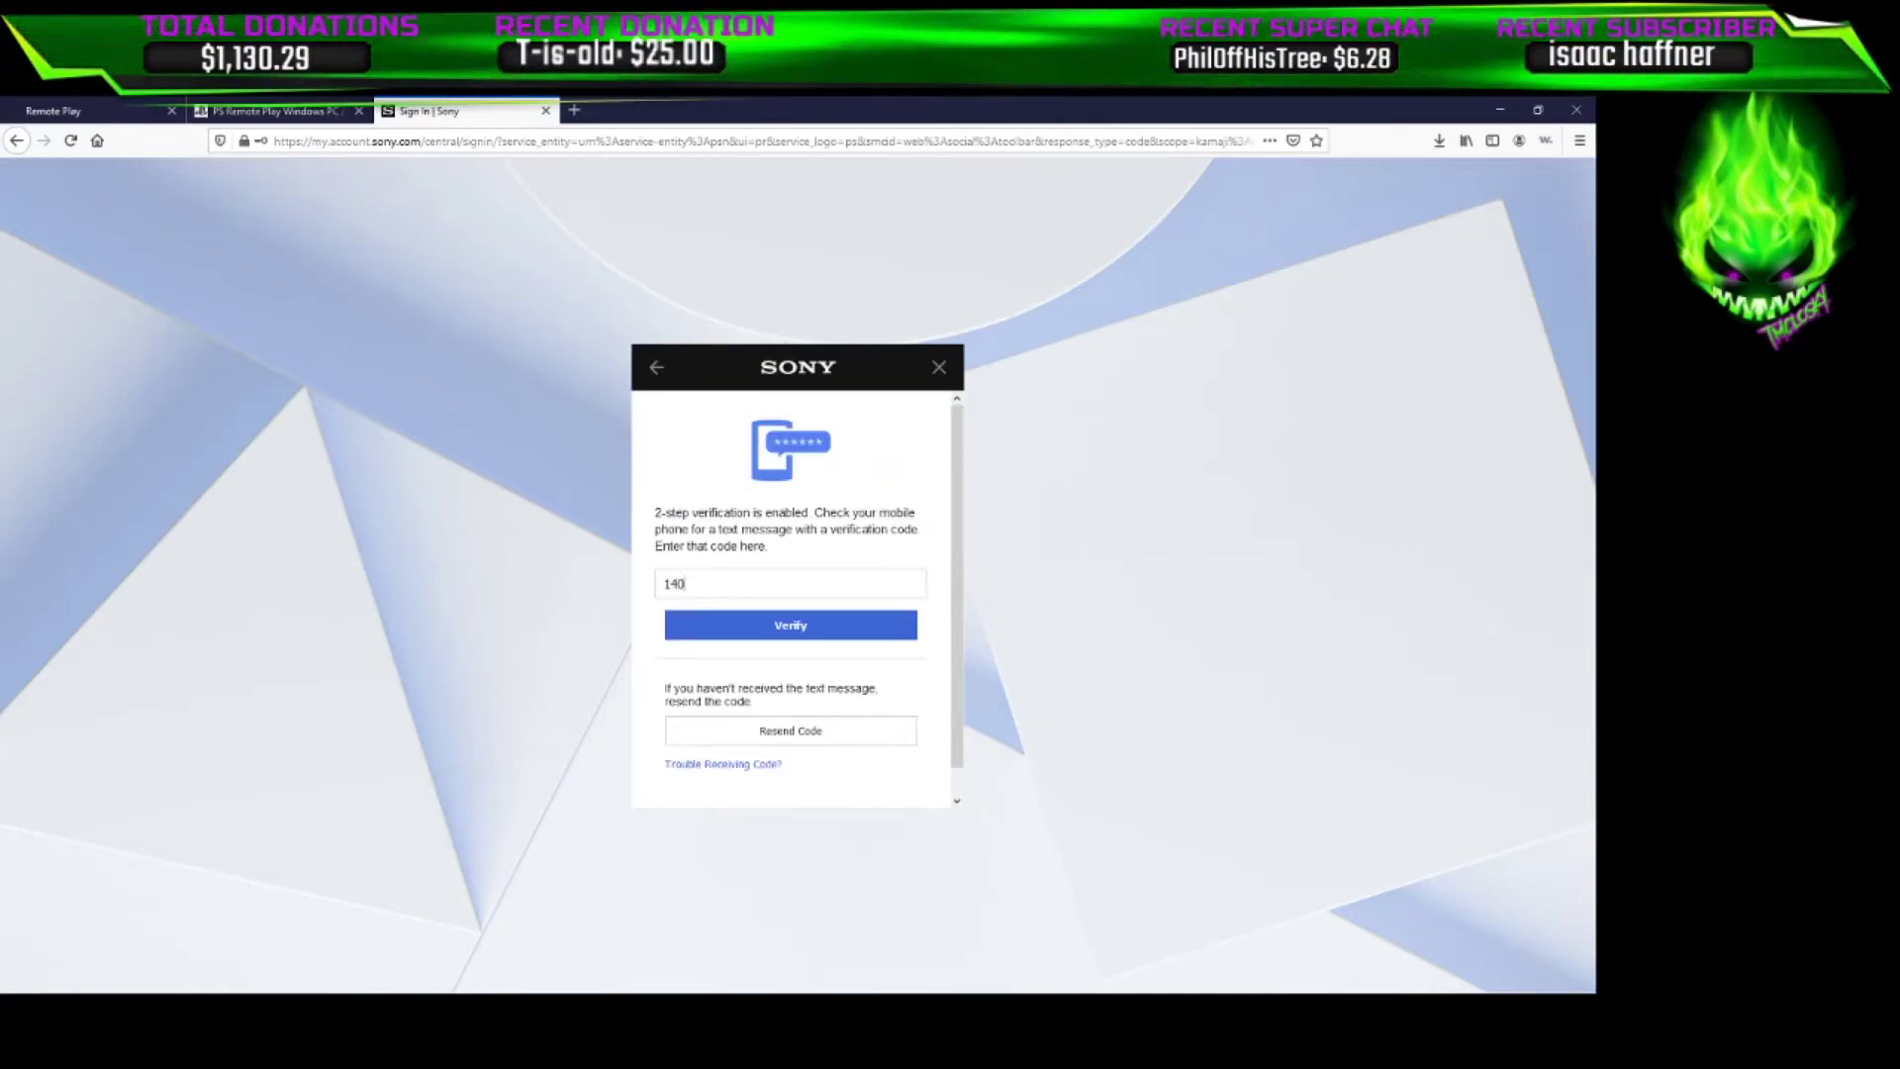
key("Return")
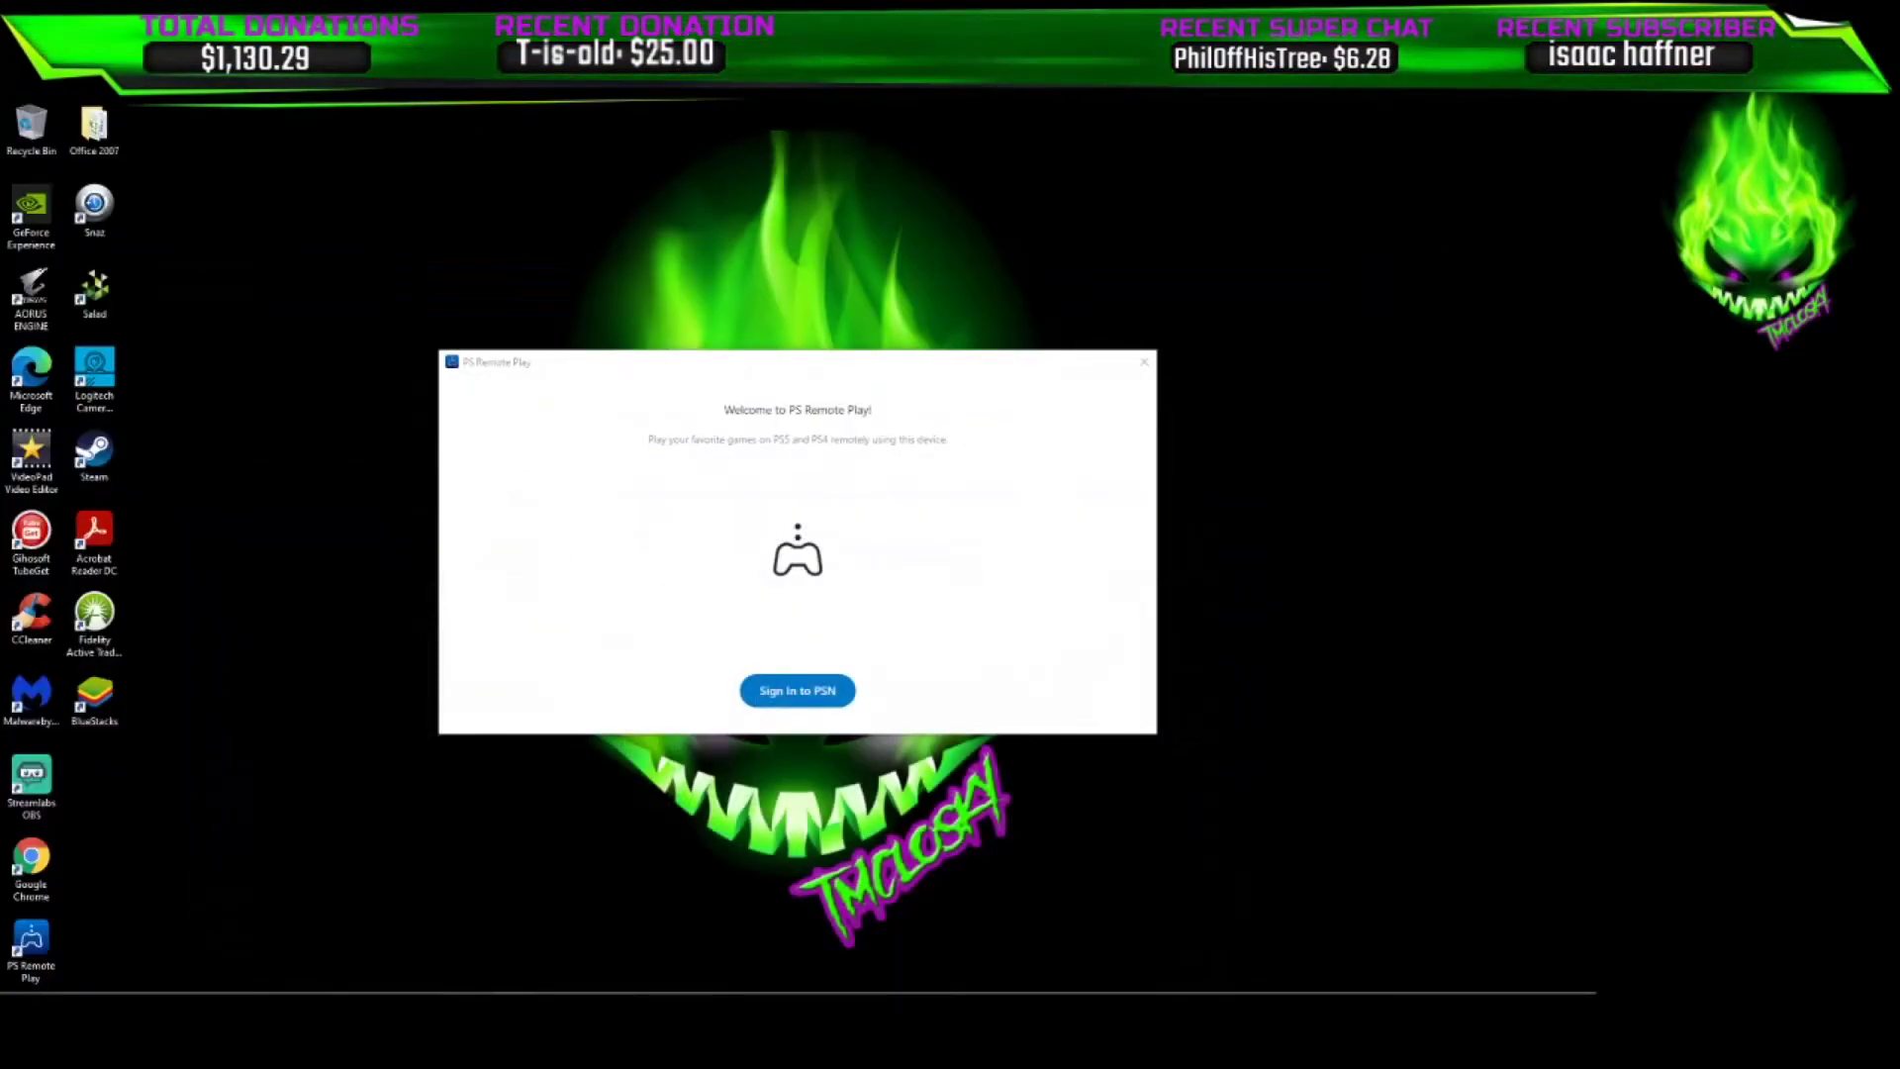
Relaunch PS Remote Play from the desktop icon and select PS4 as the console
left_click(1144, 362)
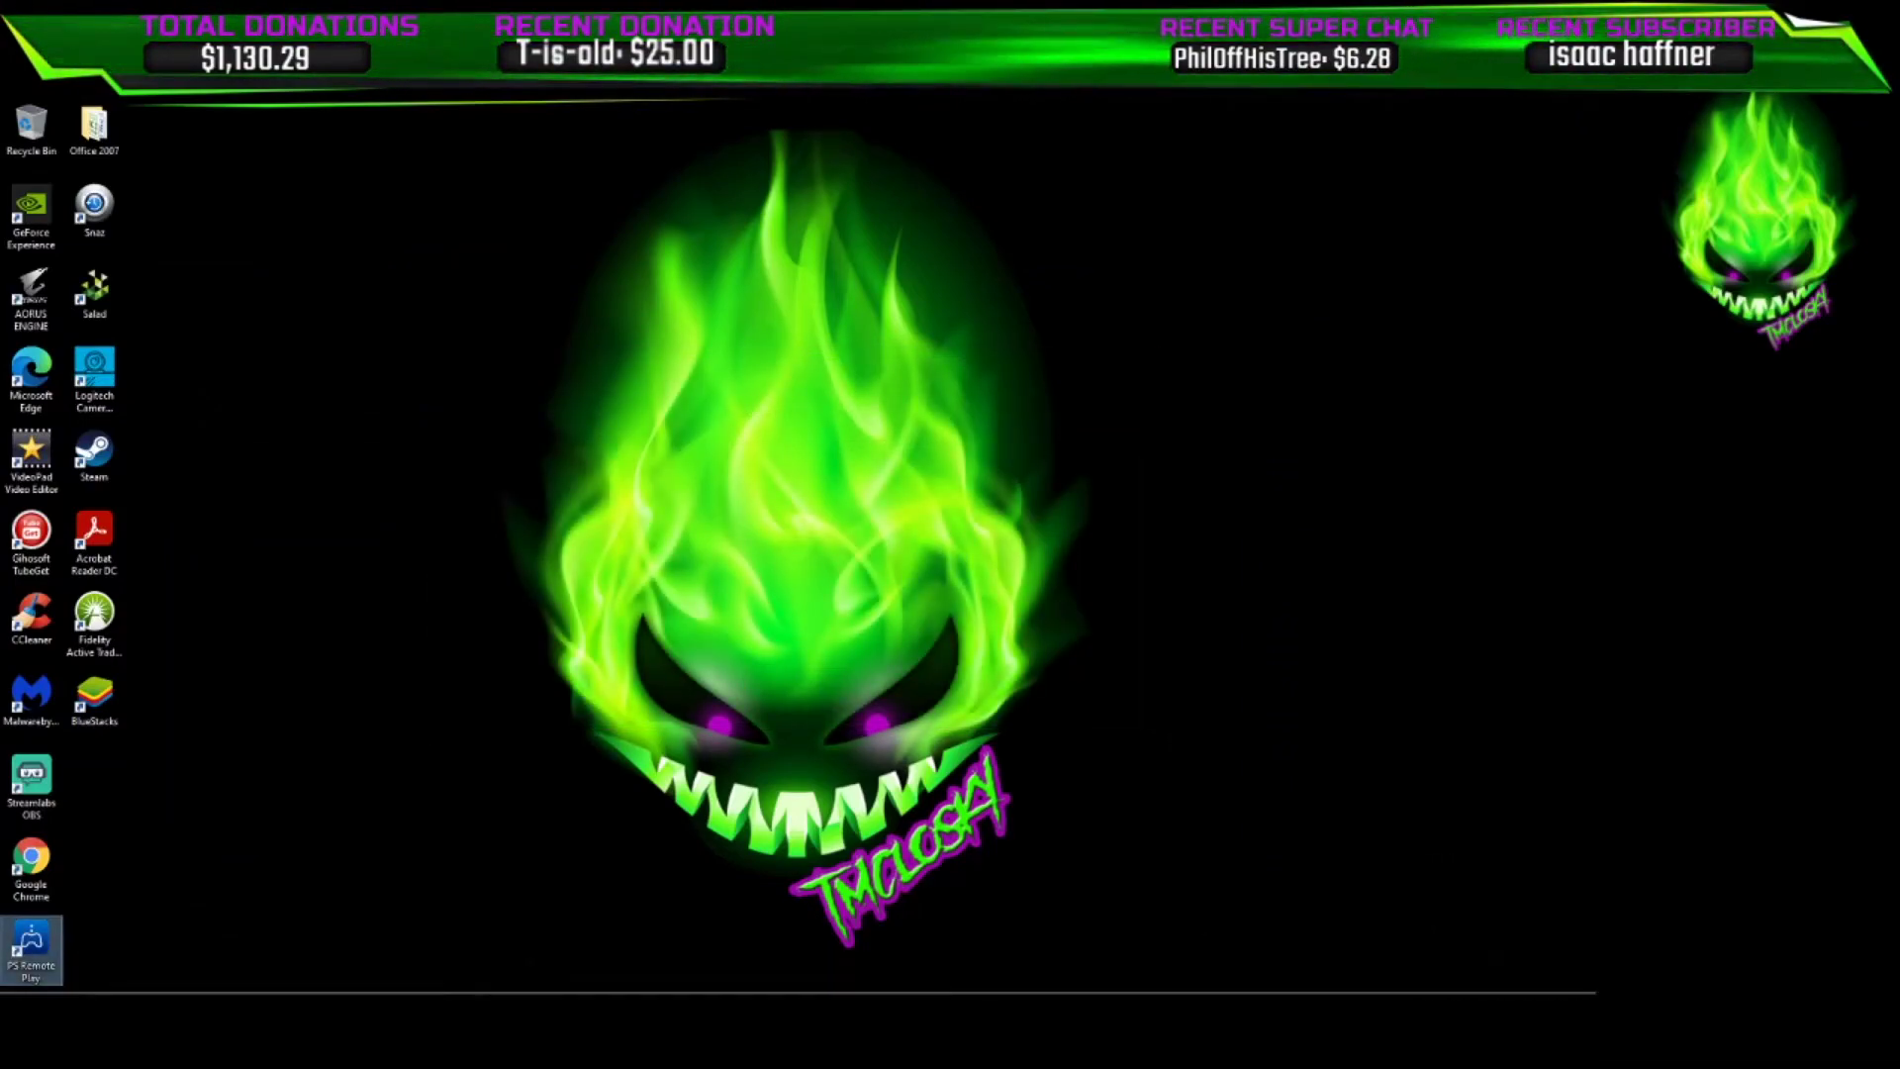
double_click(31, 950)
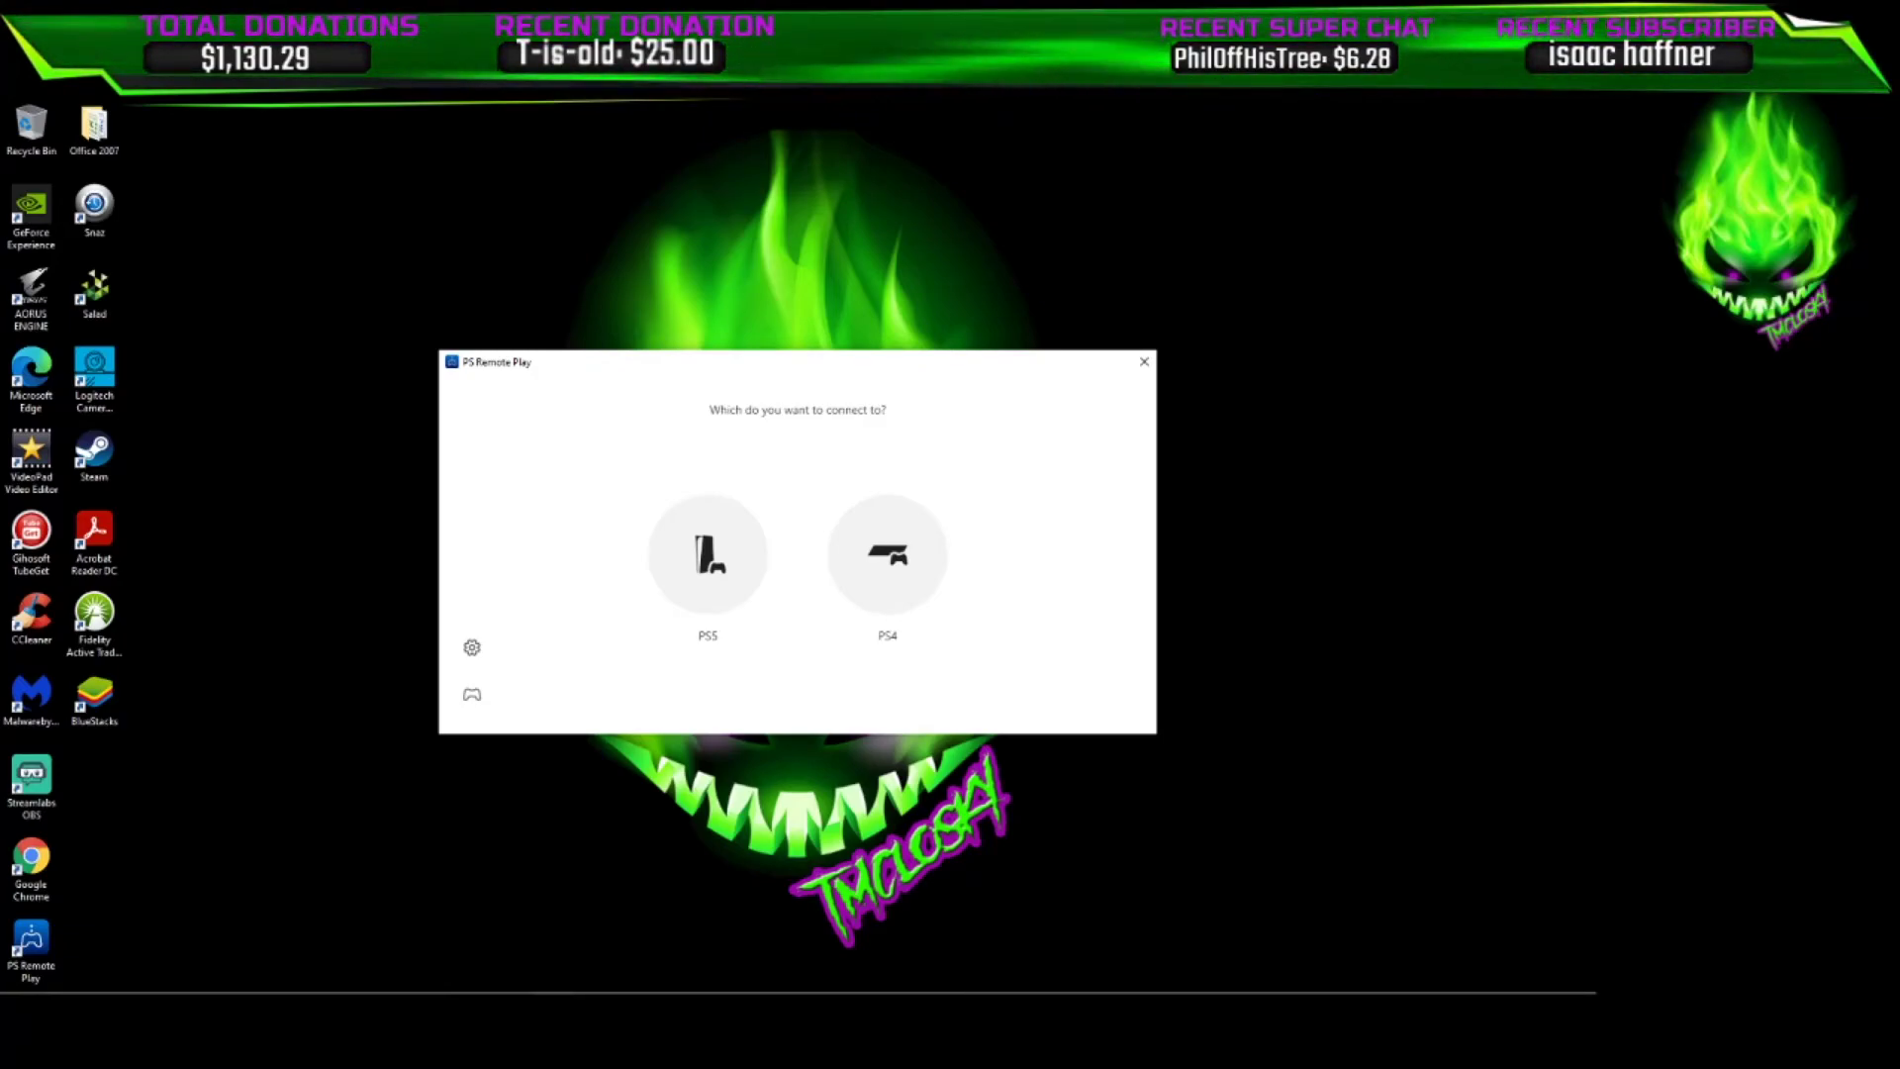
left_click(1144, 361)
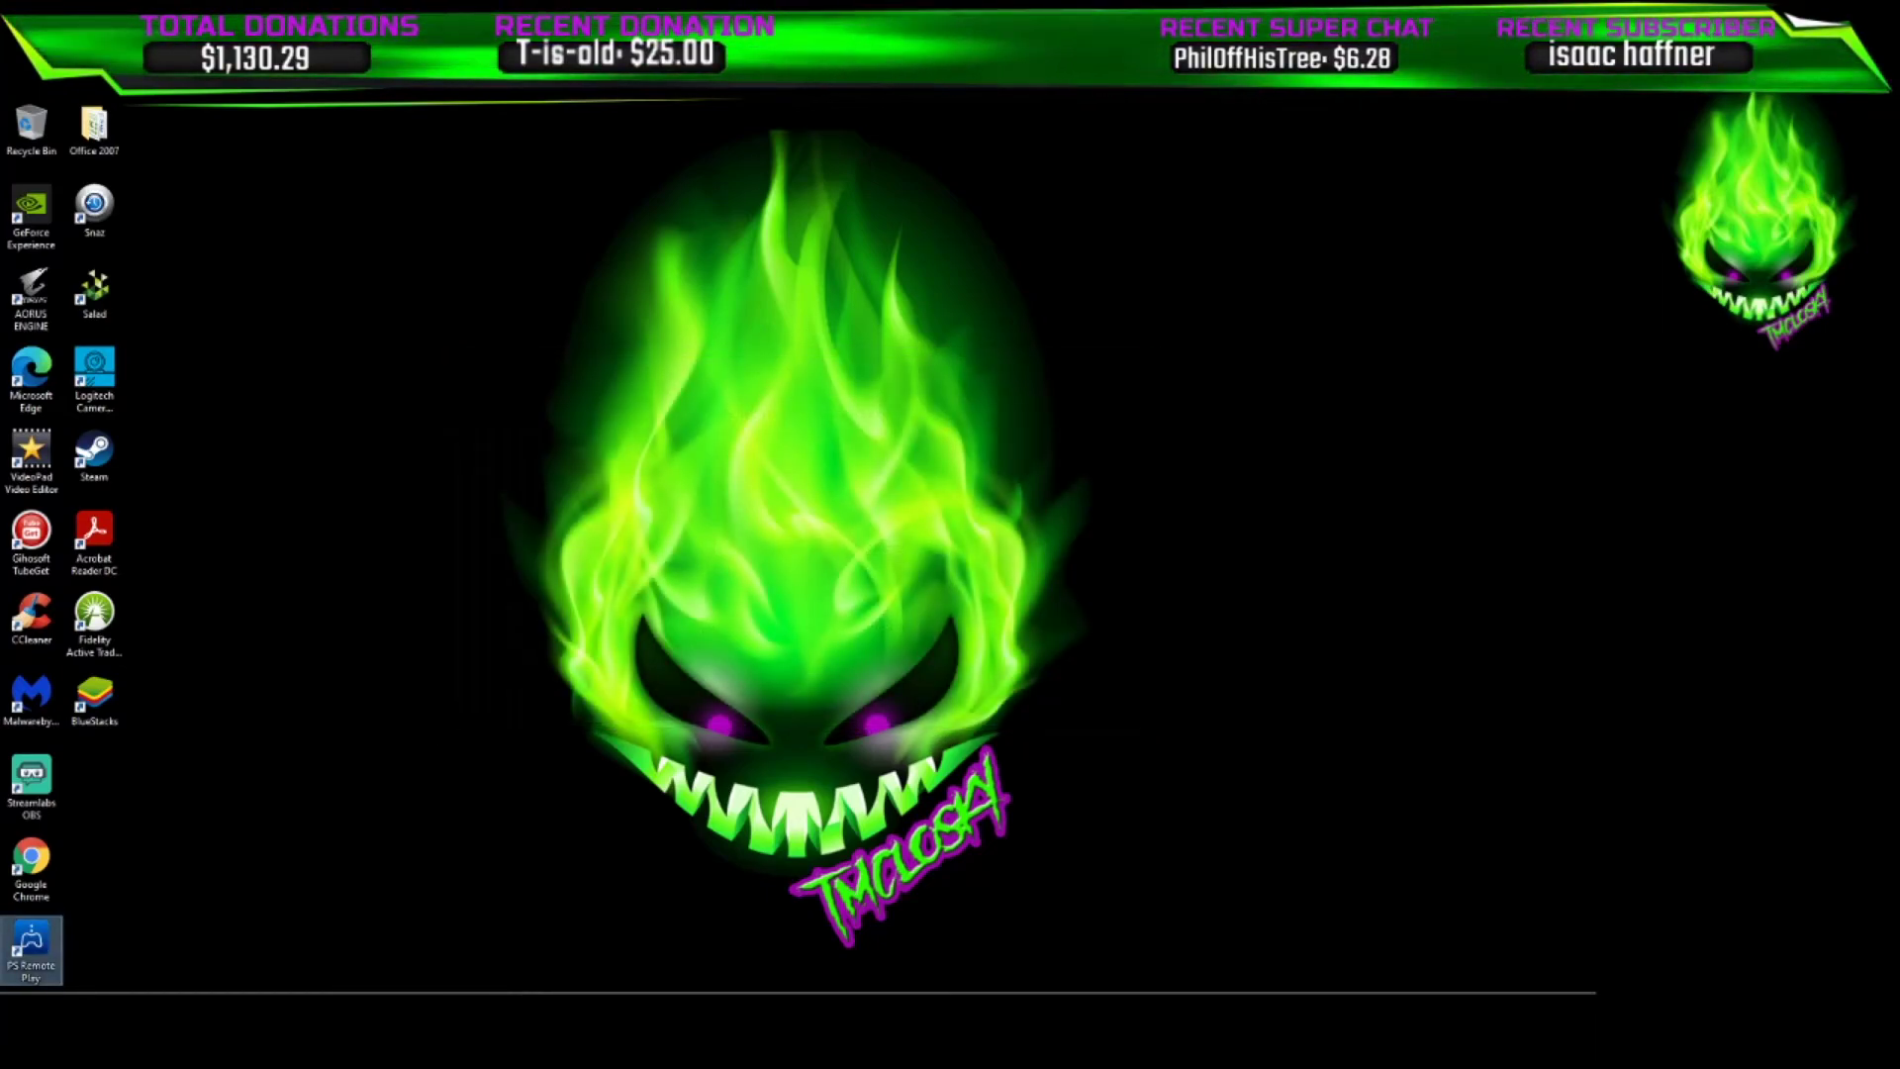
key("Return")
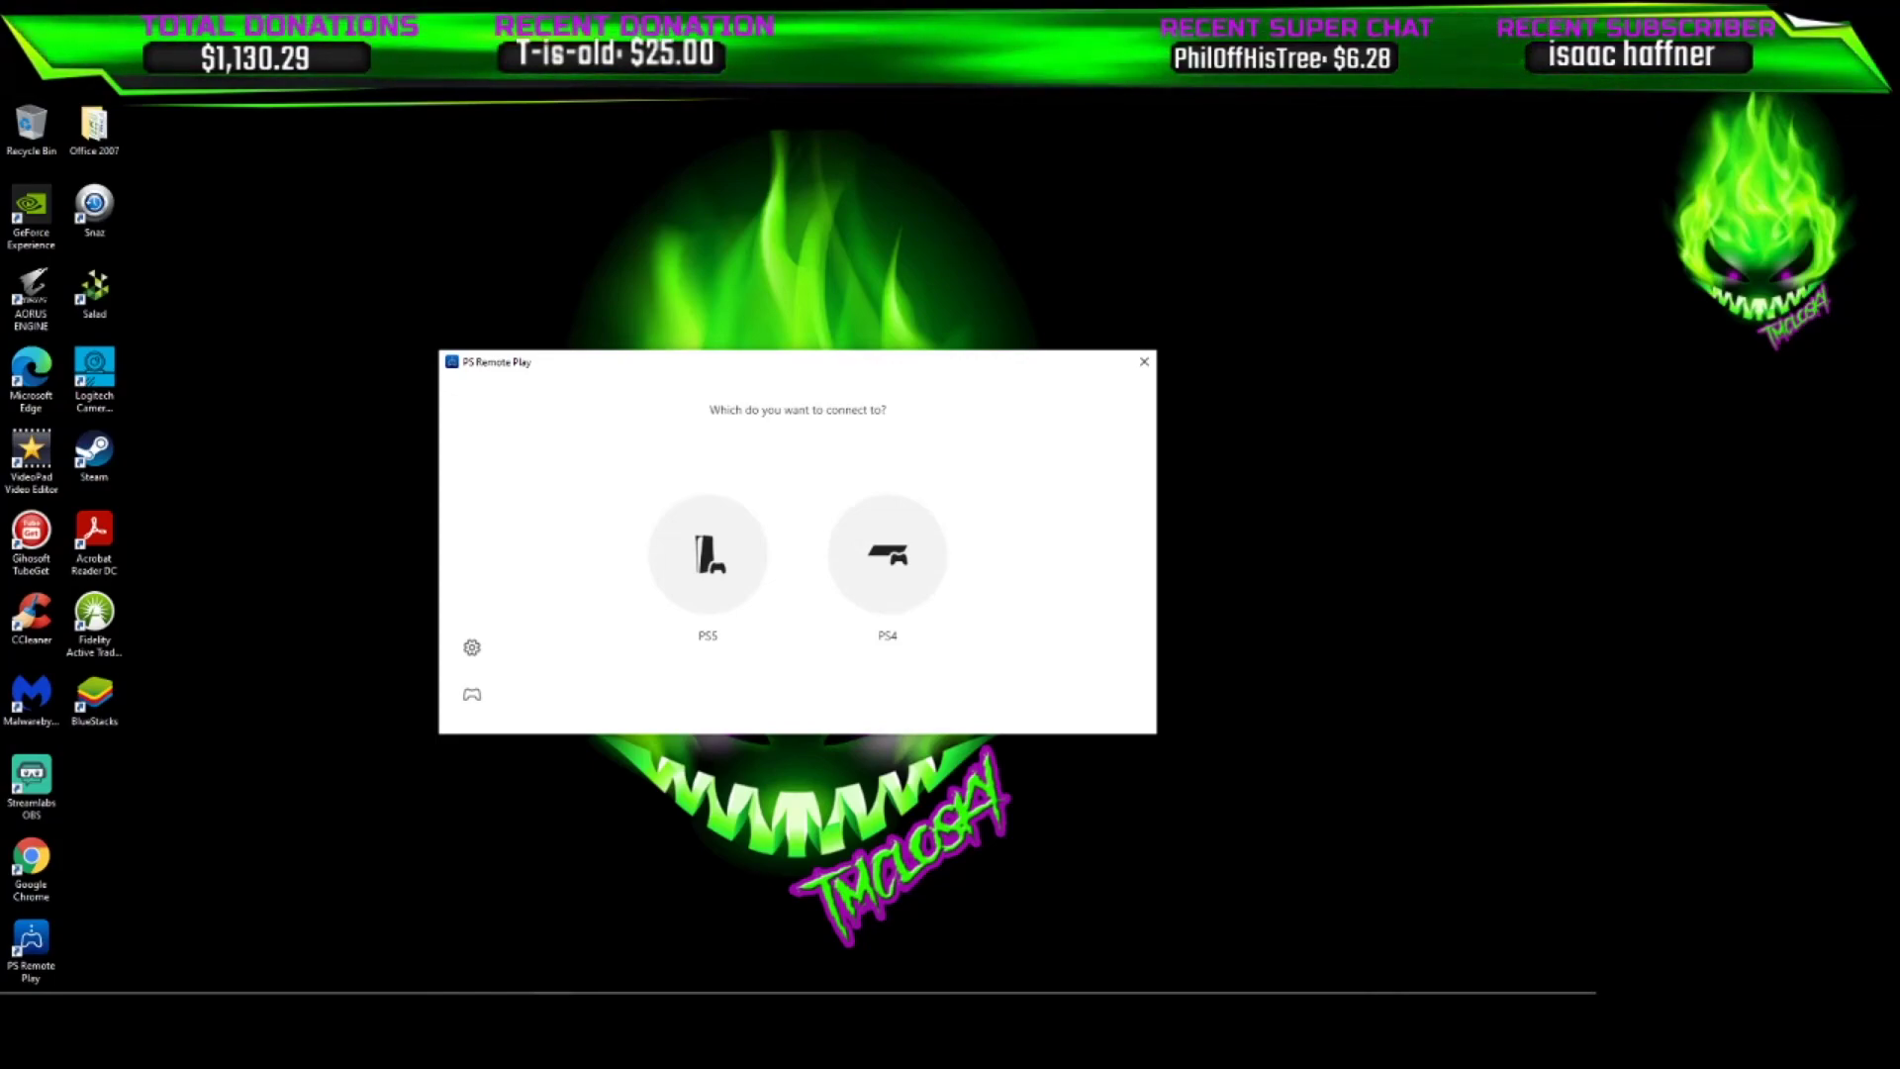
key("Right")
key("Return")
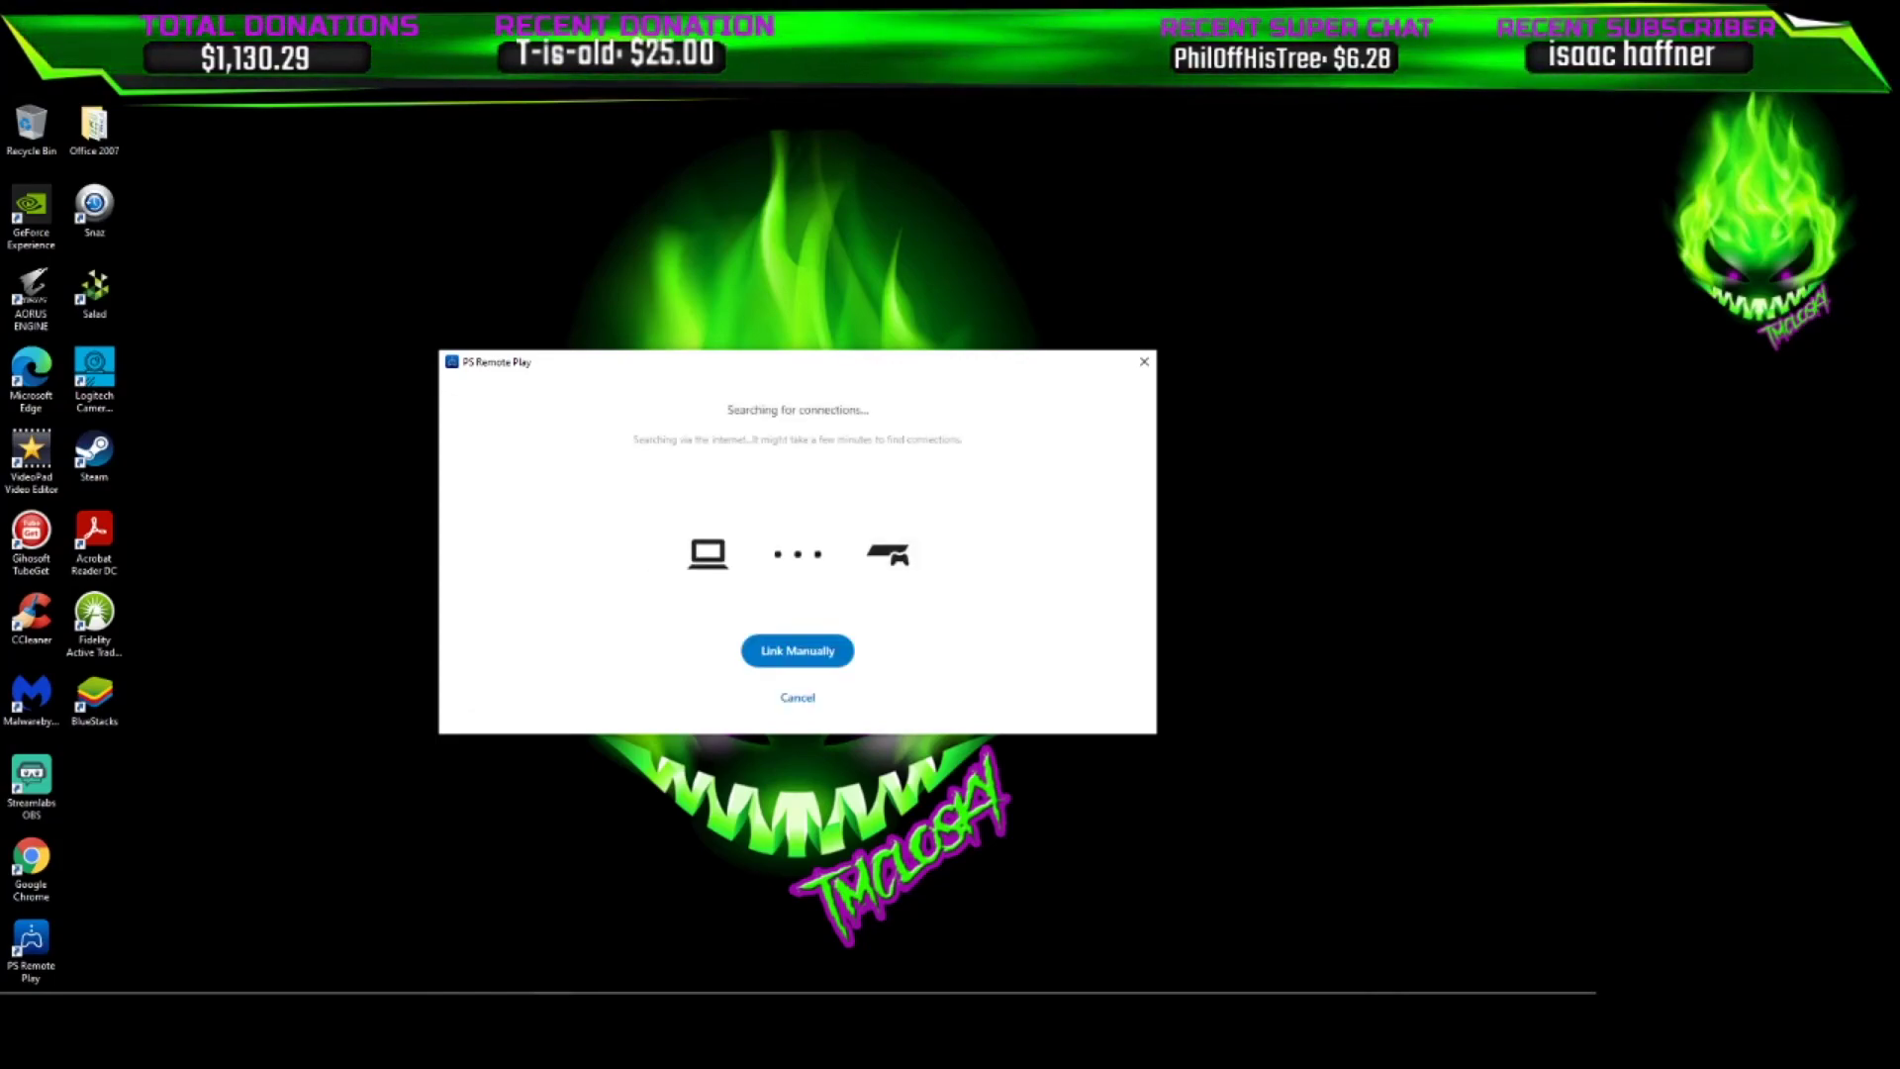